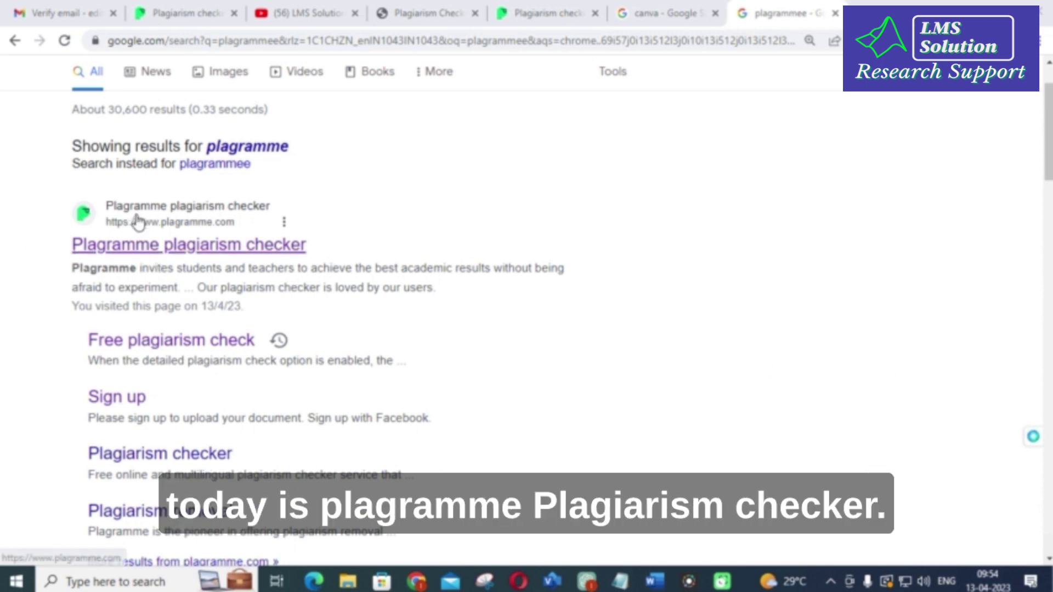
# Open the 'Plagramme plagiarism checker' site from the Google results for 'plagramme'
pyautogui.click(190, 252)
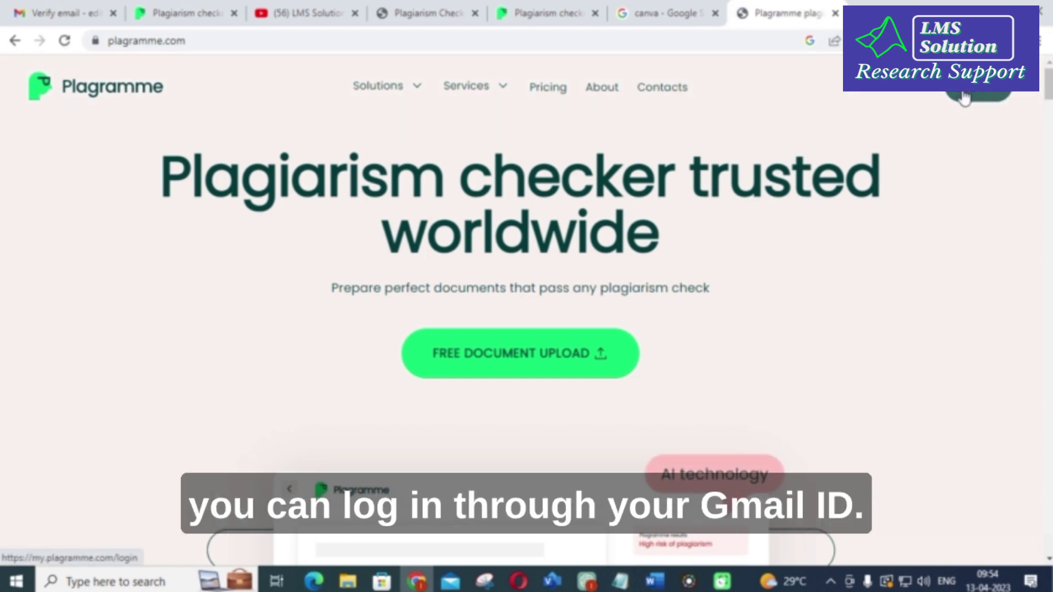
# Switch to the Gmail tab holding Plagramme's 'Verify email' message
pyautogui.click(57, 12)
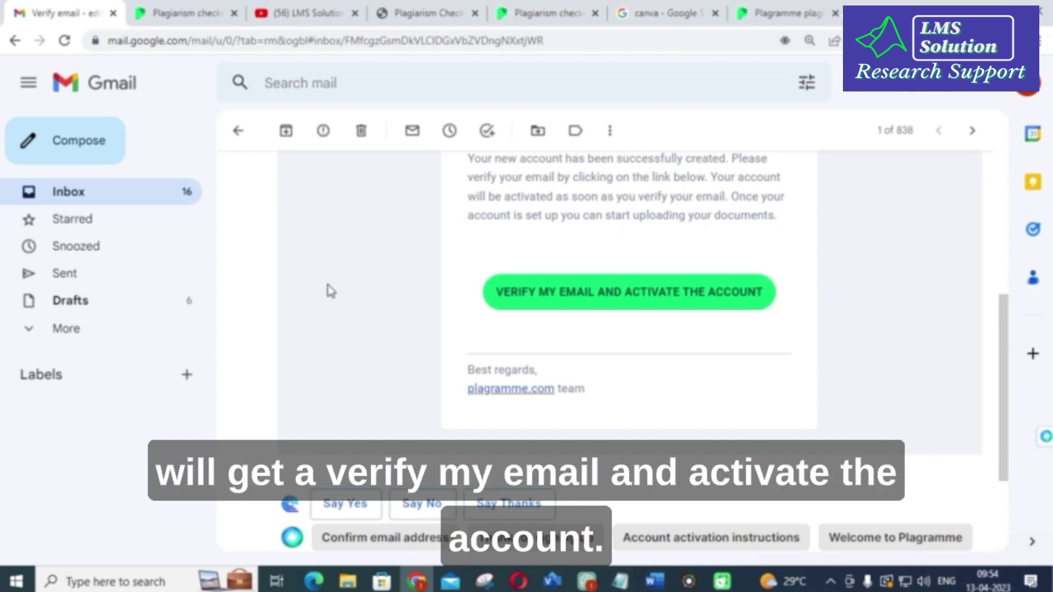
# Return to the Plagramme dashboard confirming registration, with 0.20 free credits
pyautogui.scroll(3, 647, 303)
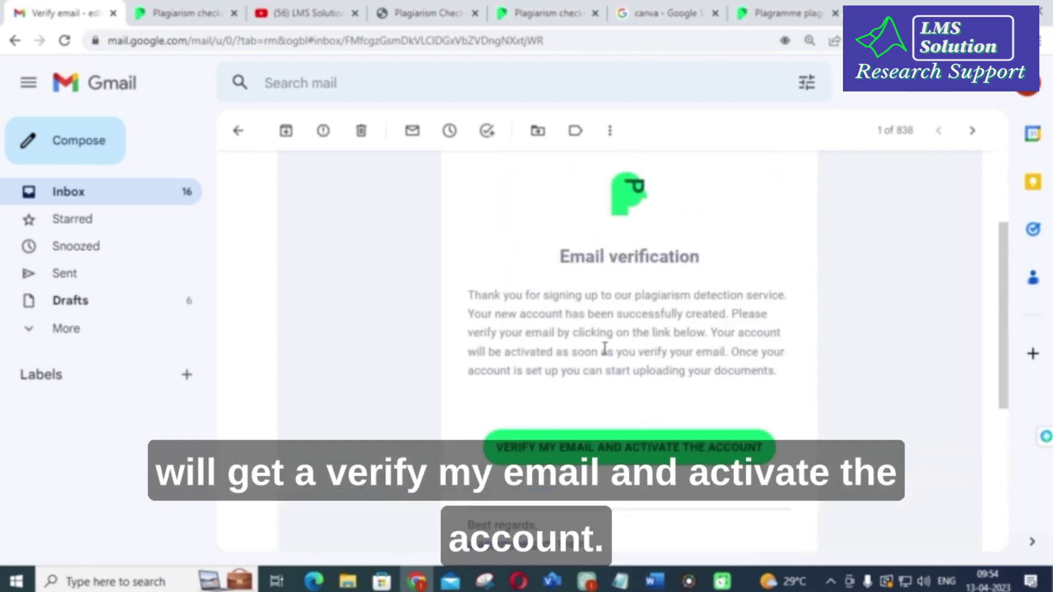
pyautogui.click(177, 7)
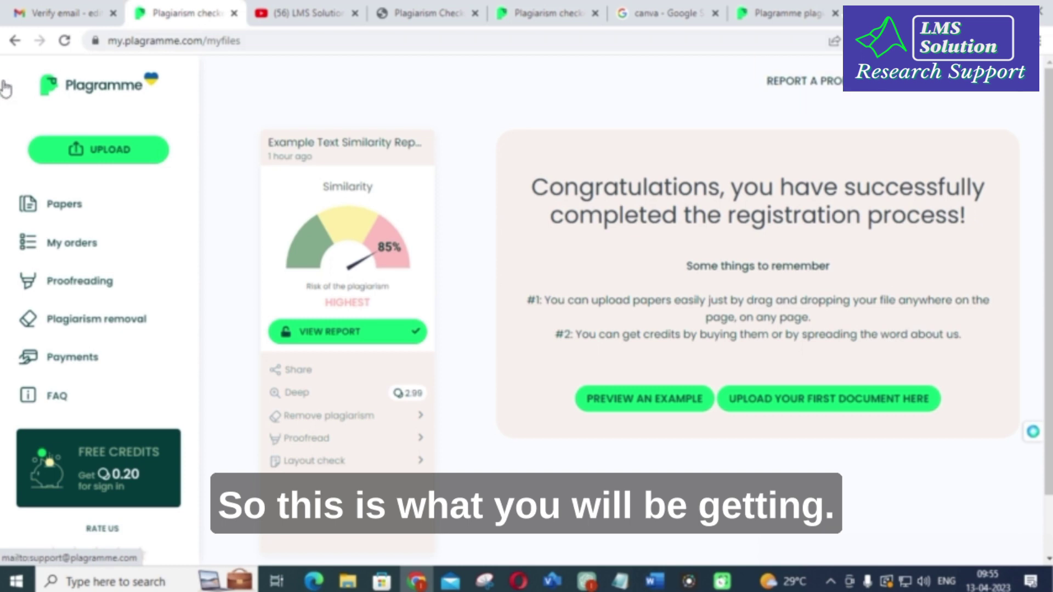
# Preview Plagramme's upload window and its other tabs, then bring up the ChatGPT window
pyautogui.click(98, 150)
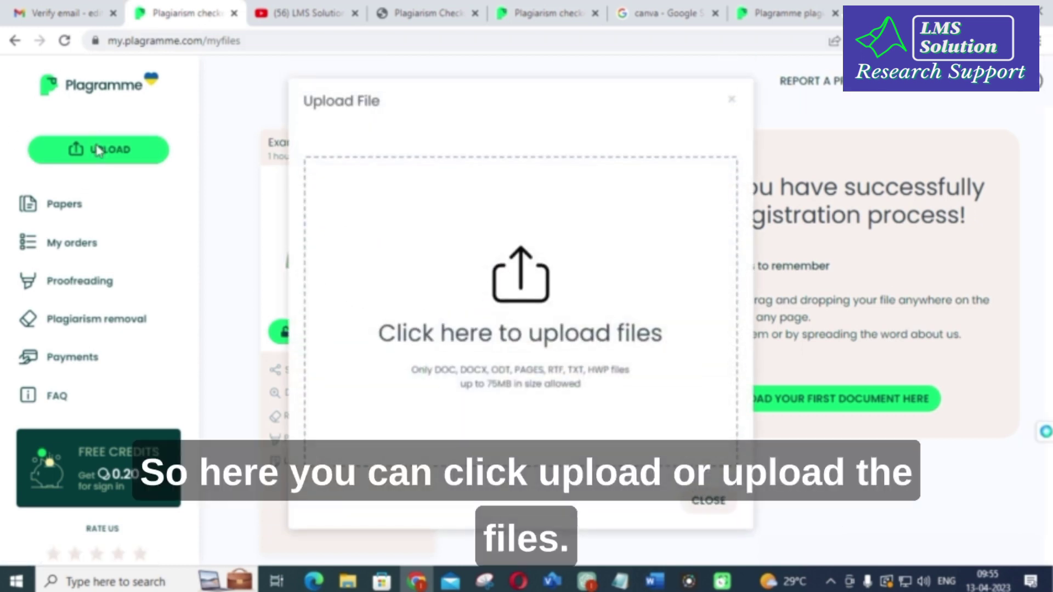
pyautogui.click(709, 501)
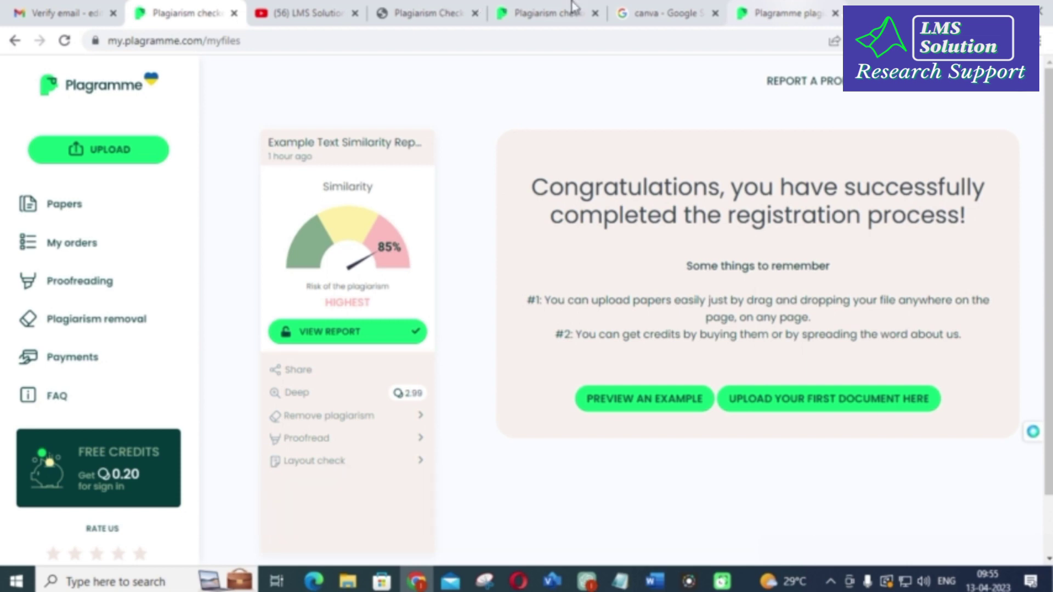
pyautogui.click(544, 12)
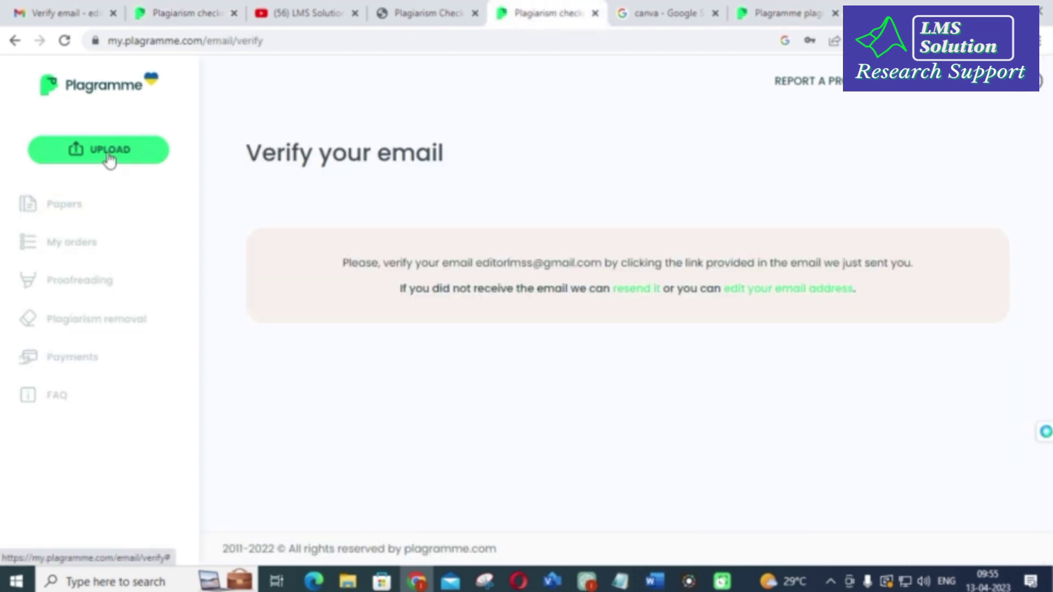
pyautogui.click(789, 12)
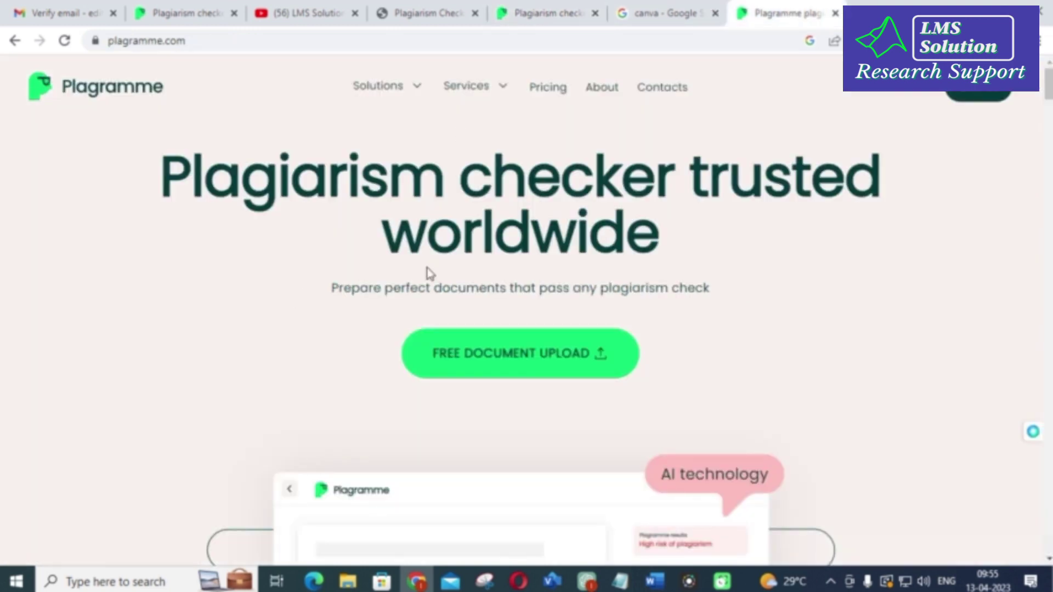
pyautogui.hotkey('ctrl', '2')
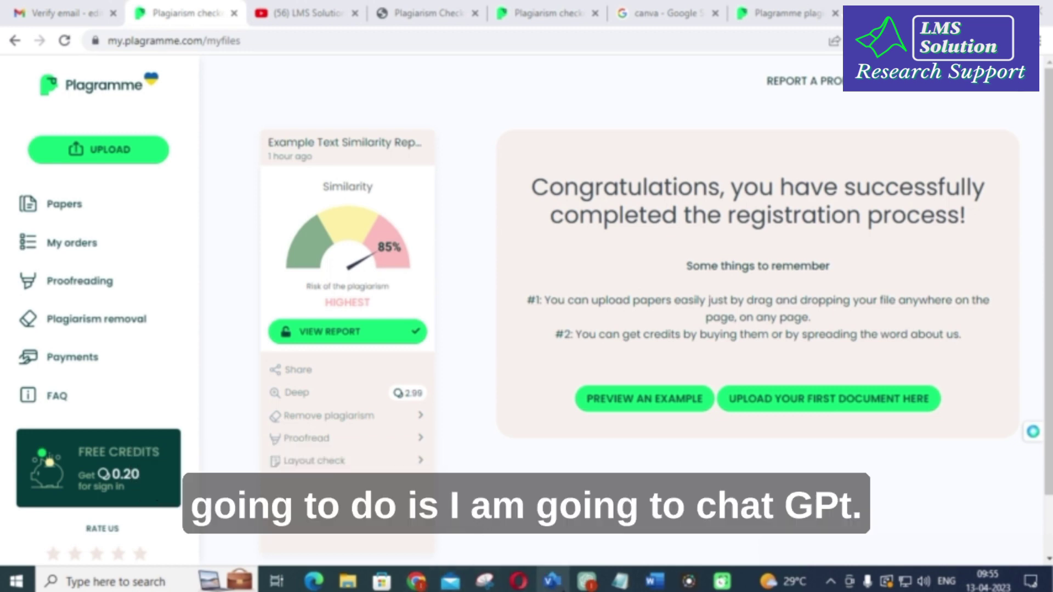
pyautogui.moveTo(584, 586)
pyautogui.click(551, 528)
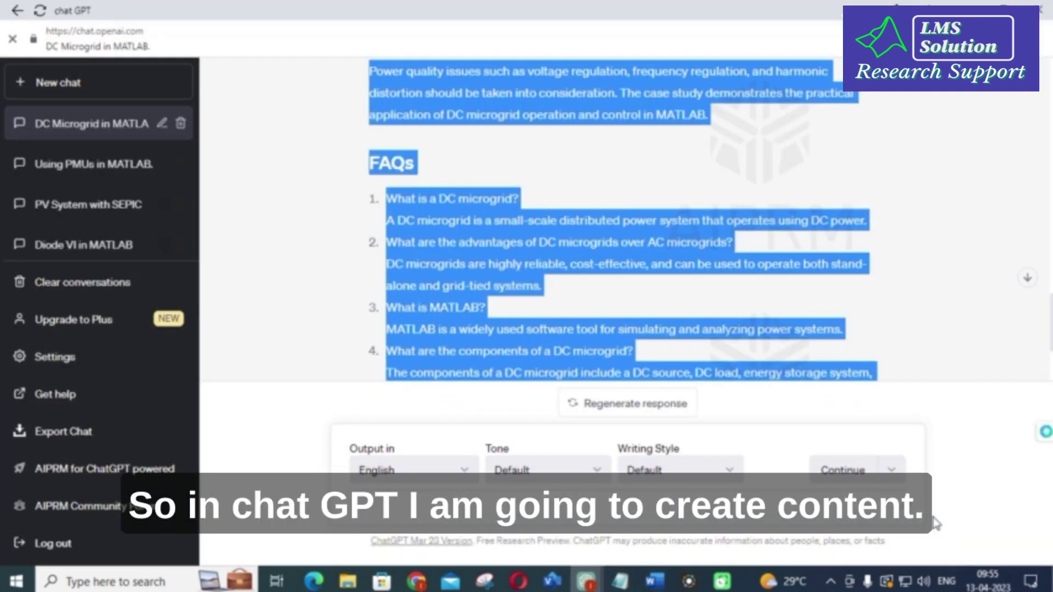
# Ask ChatGPT for a detailed explanation of grid-connected PV systems
pyautogui.click(419, 505)
pyautogui.scroll(-3, 369, 263)
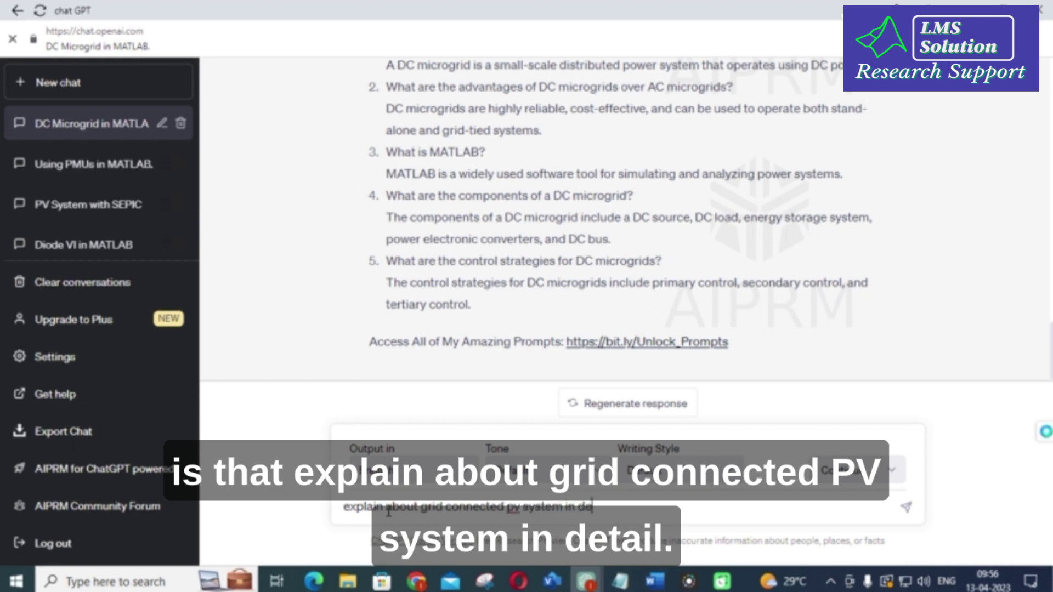
pyautogui.write('ail')
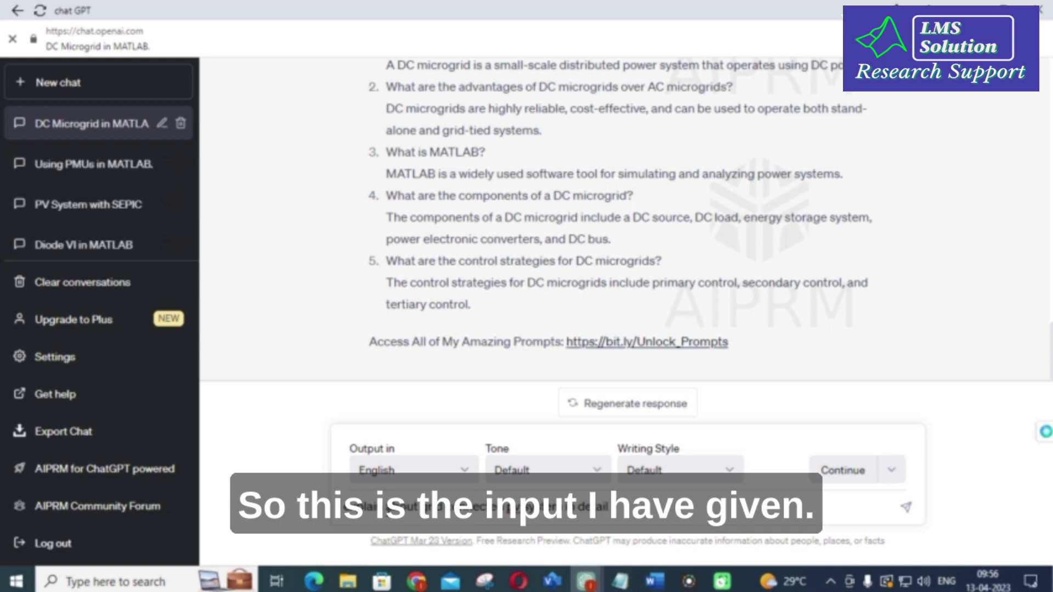
pyautogui.press('Return')
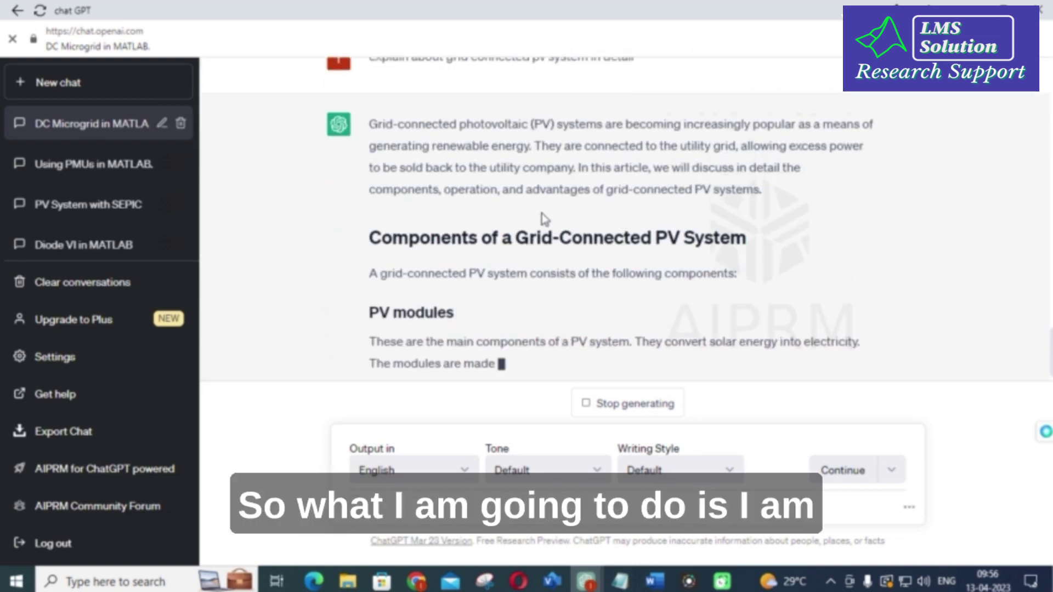
# Select and copy the whole generated reply, then bring forward the BASICS OF PV Word document
pyautogui.scroll(3, 433, 182)
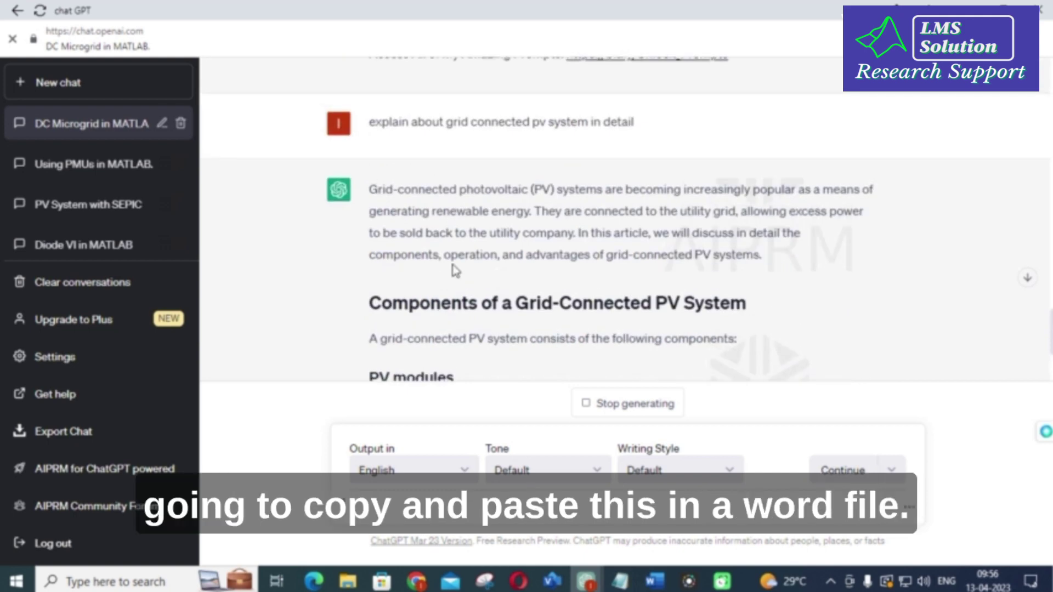
pyautogui.scroll(-1, 469, 230)
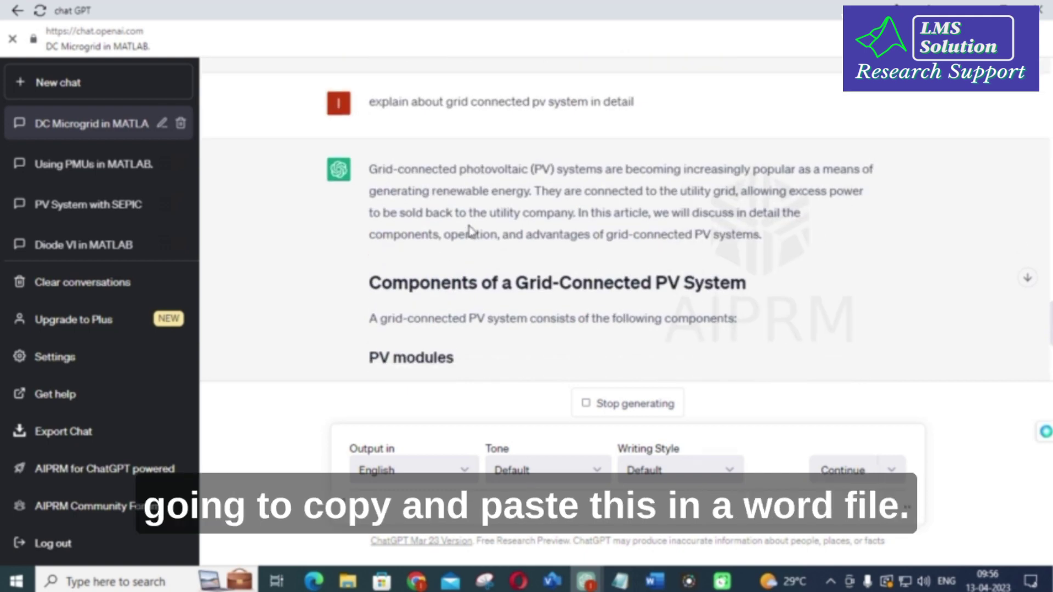
pyautogui.scroll(-5, 469, 230)
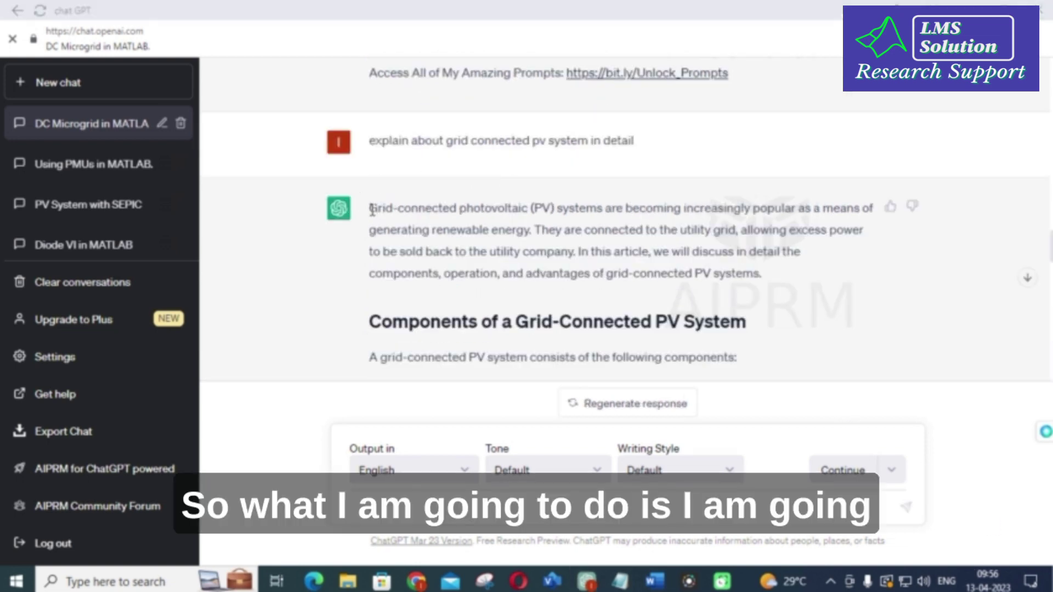
pyautogui.moveTo(372, 210); pyautogui.dragTo(683, 350)
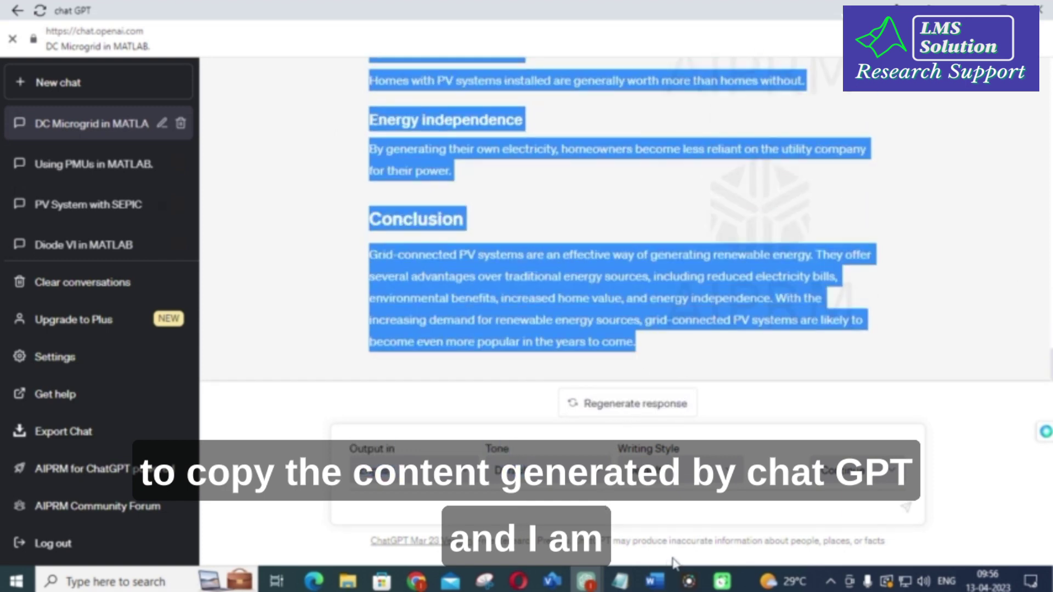
pyautogui.click(654, 580)
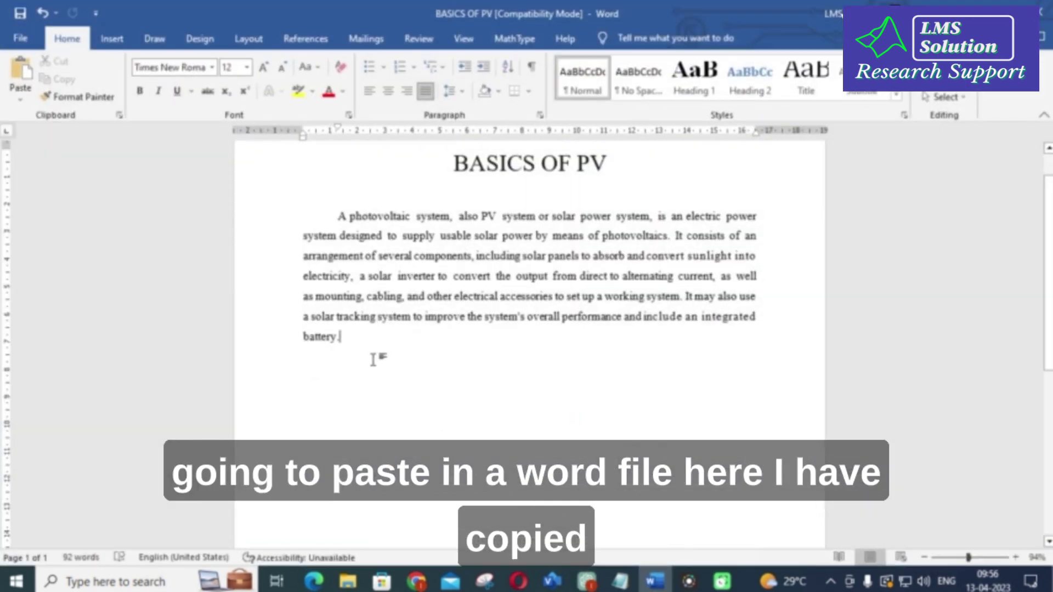
# Paste the ChatGPT reply on a new line in 'grid connected pvsystem', then return to Plagramme
pyautogui.press('Return')
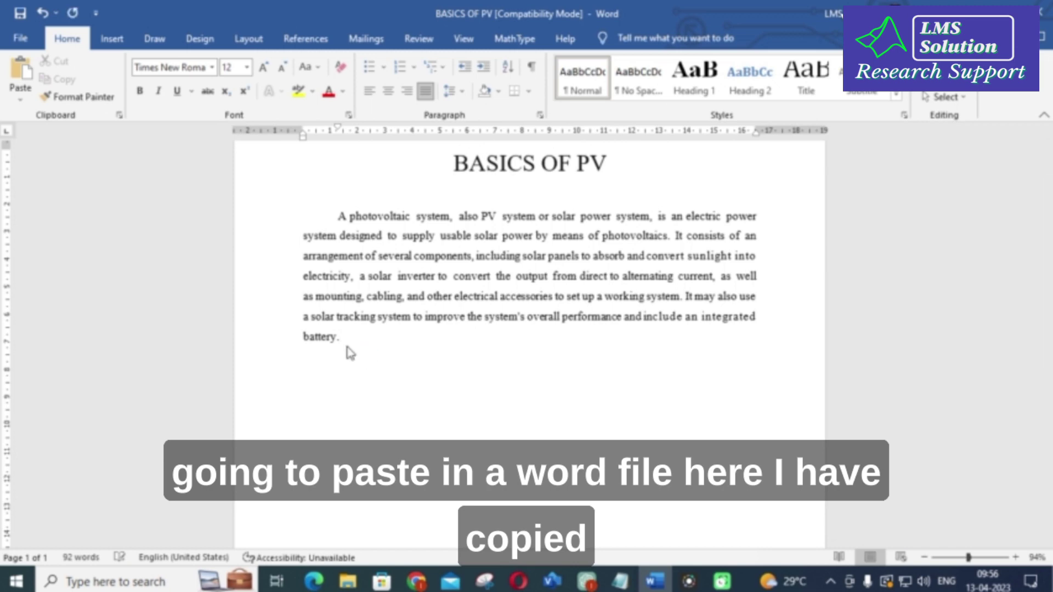
pyautogui.hotkey('ctrl', 'v')
pyautogui.scroll(10, 361, 282)
pyautogui.scroll(10, 360, 281)
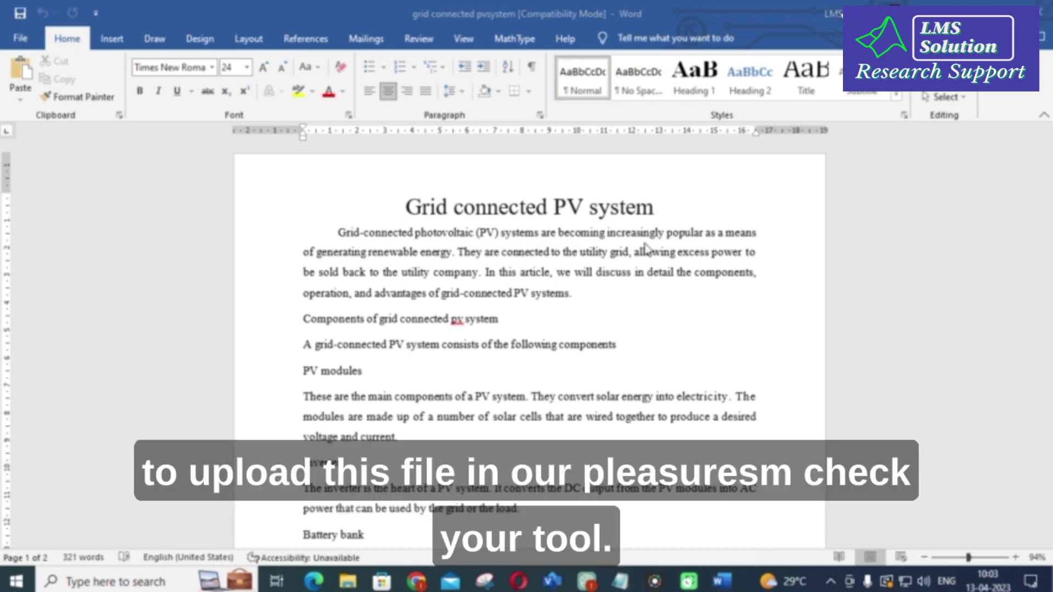
pyautogui.click(417, 581)
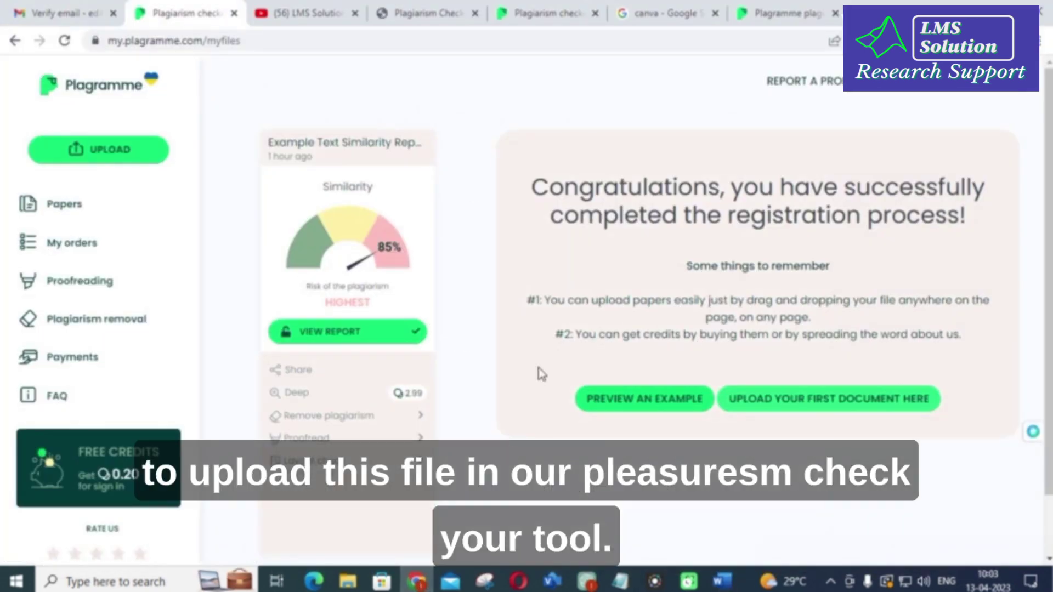
# Bring up Plagramme's upload window and close the Word document
pyautogui.click(799, 400)
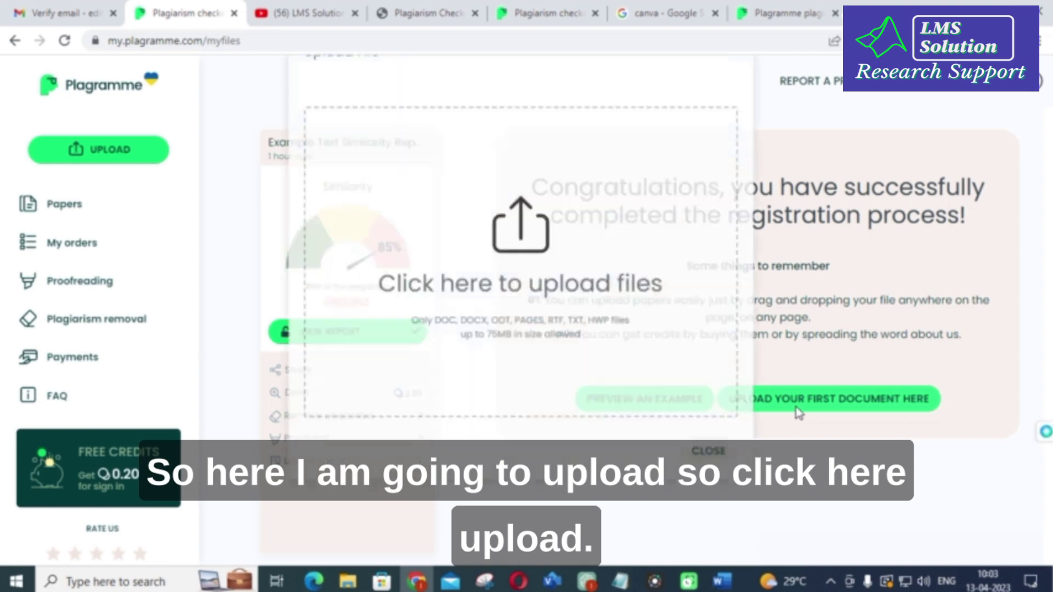
pyautogui.click(723, 582)
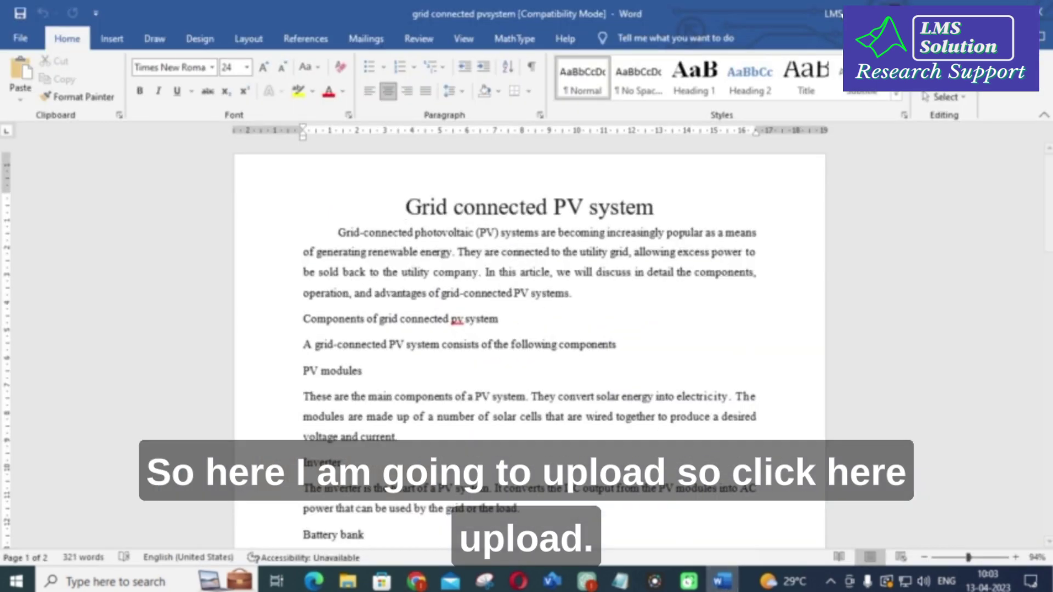
pyautogui.click(1038, 12)
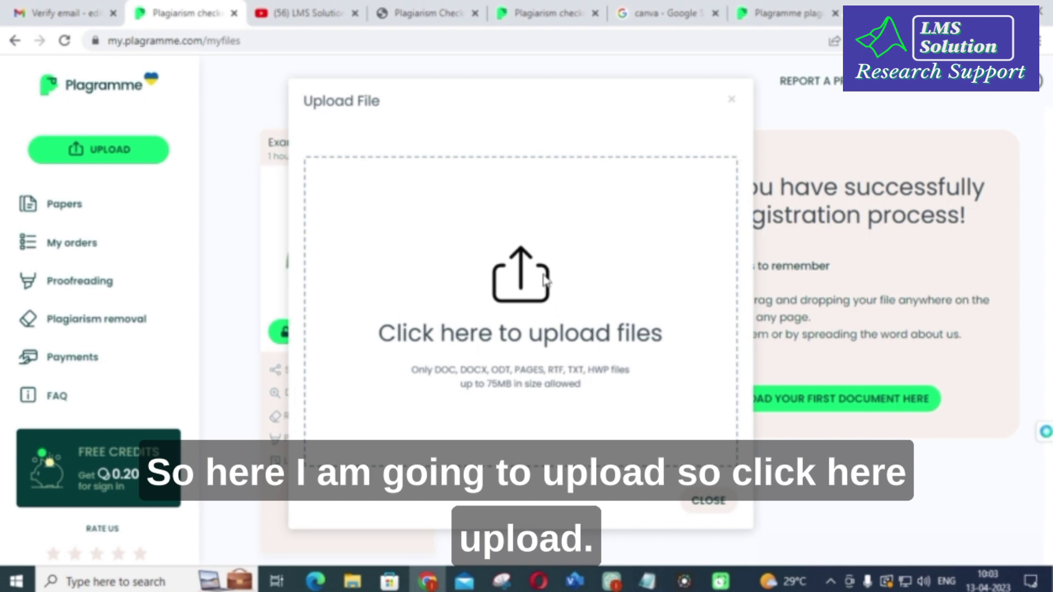
# Upload the 'grid connected pvsystem' file from the Desktop
pyautogui.click(569, 280)
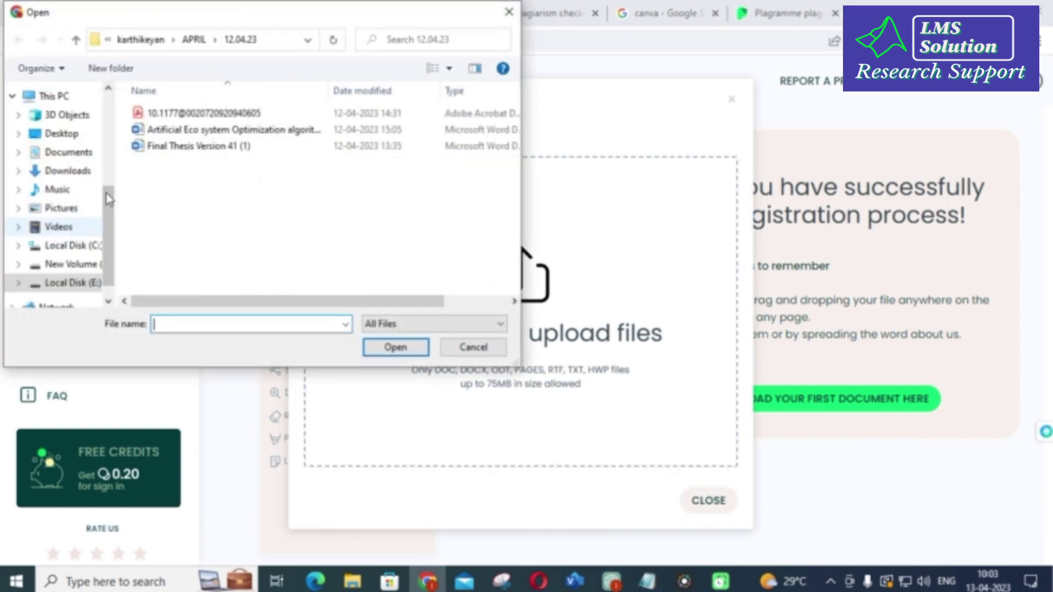
pyautogui.scroll(5, 87, 202)
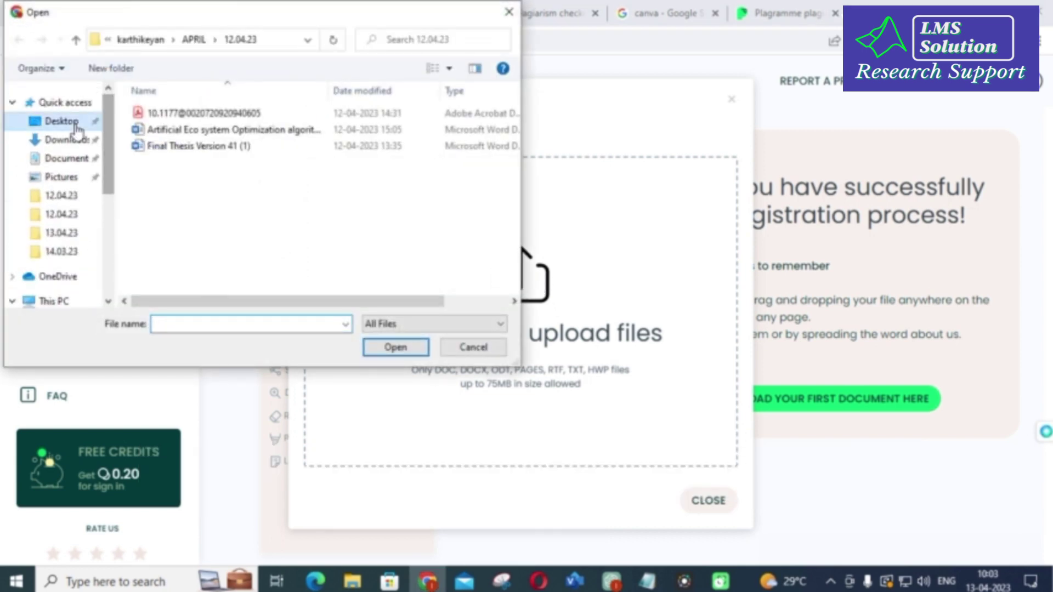
pyautogui.click(76, 122)
pyautogui.scroll(-3, 207, 225)
pyautogui.scroll(2, 198, 218)
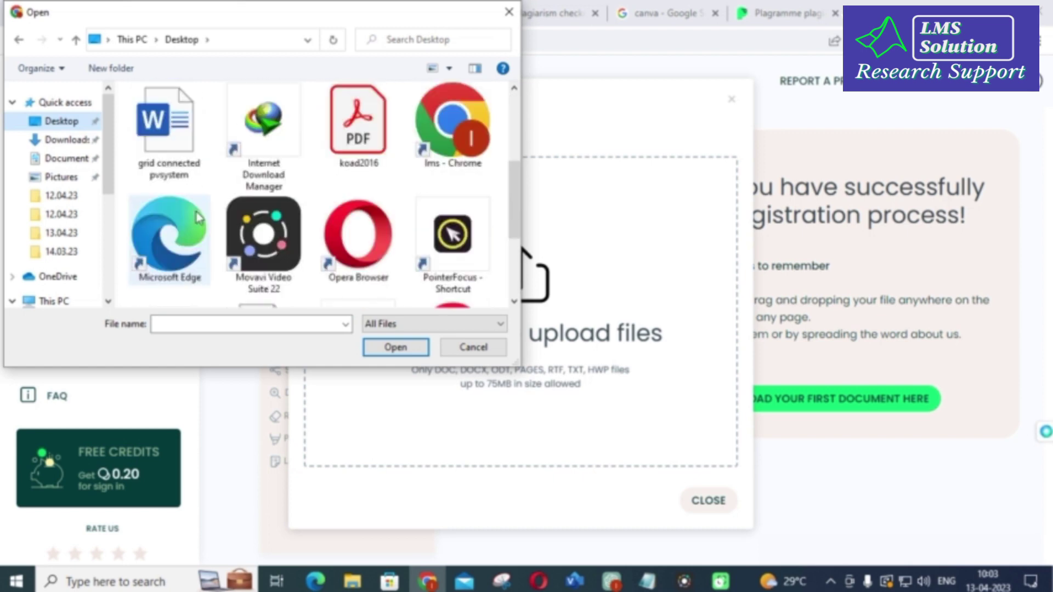
pyautogui.click(170, 159)
pyautogui.click(395, 349)
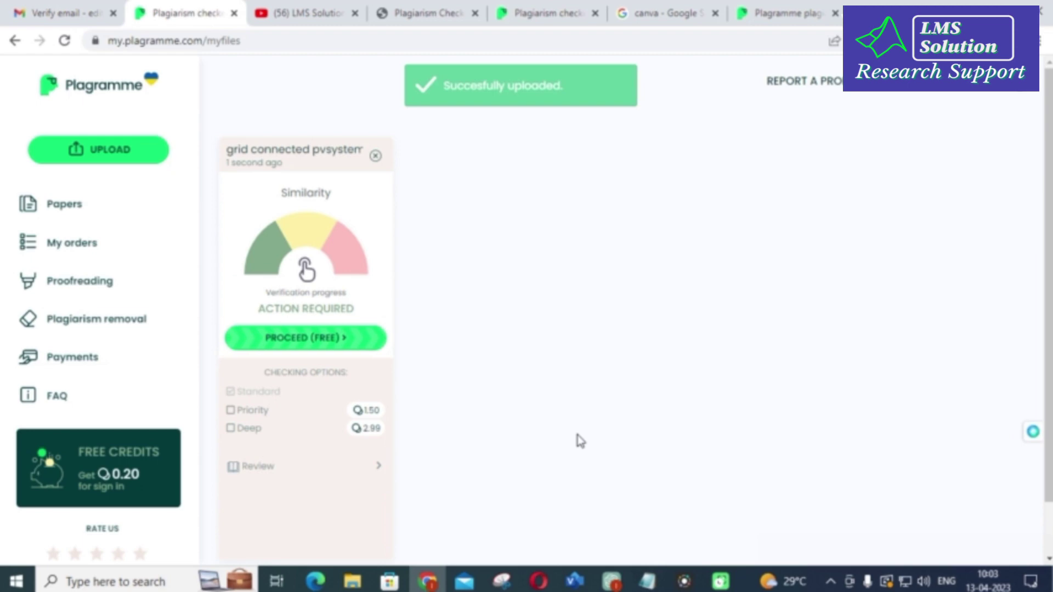
# Run the free check on the uploaded paper with regular accuracy, skipping the deep check
pyautogui.click(317, 339)
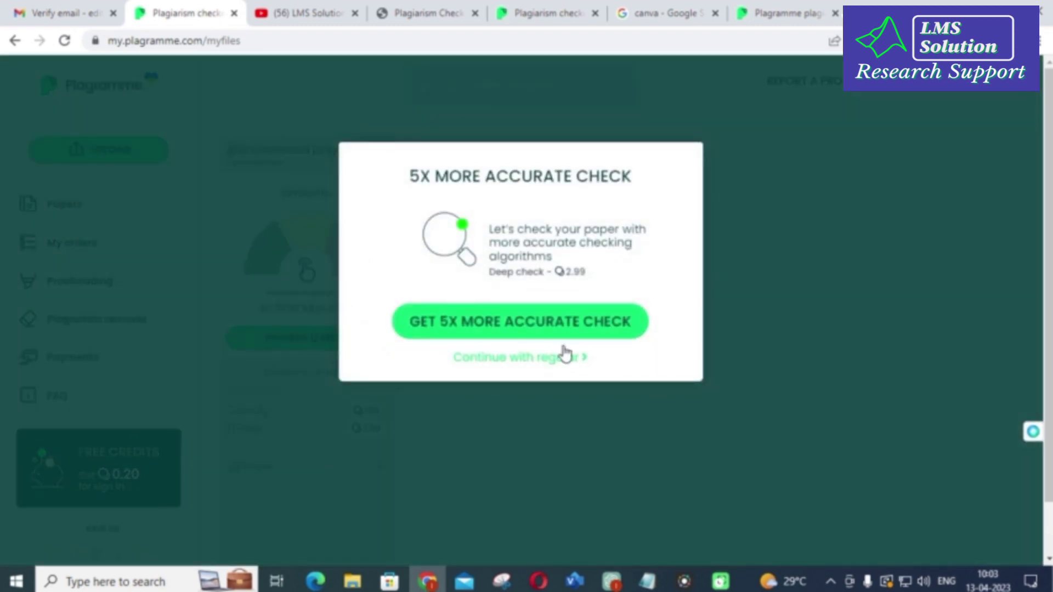
pyautogui.click(532, 362)
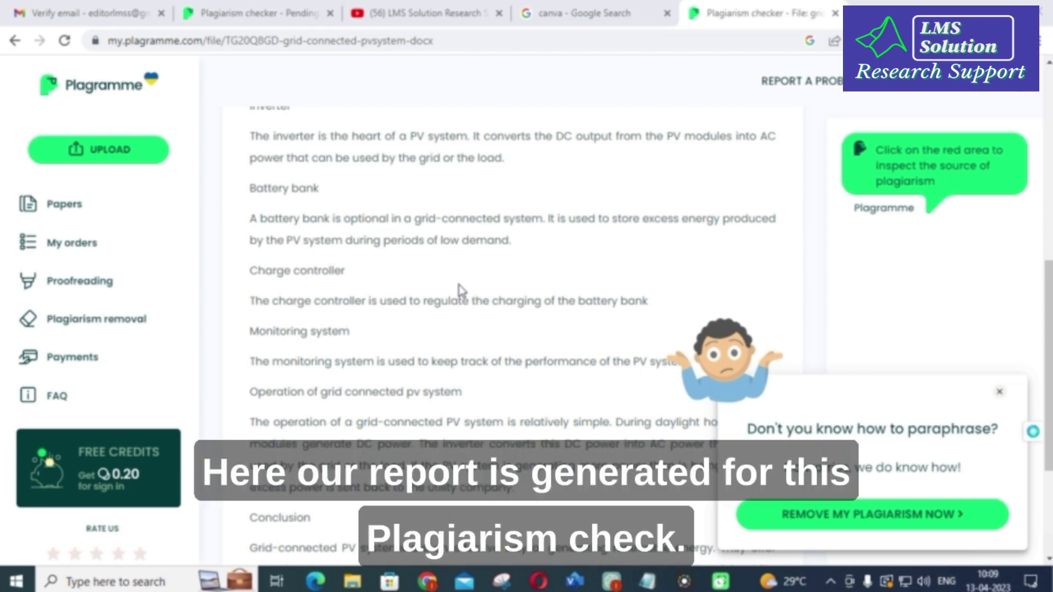
# Look over the report, then open the Plagiarism removal page with its price calculator
pyautogui.scroll(10, 445, 289)
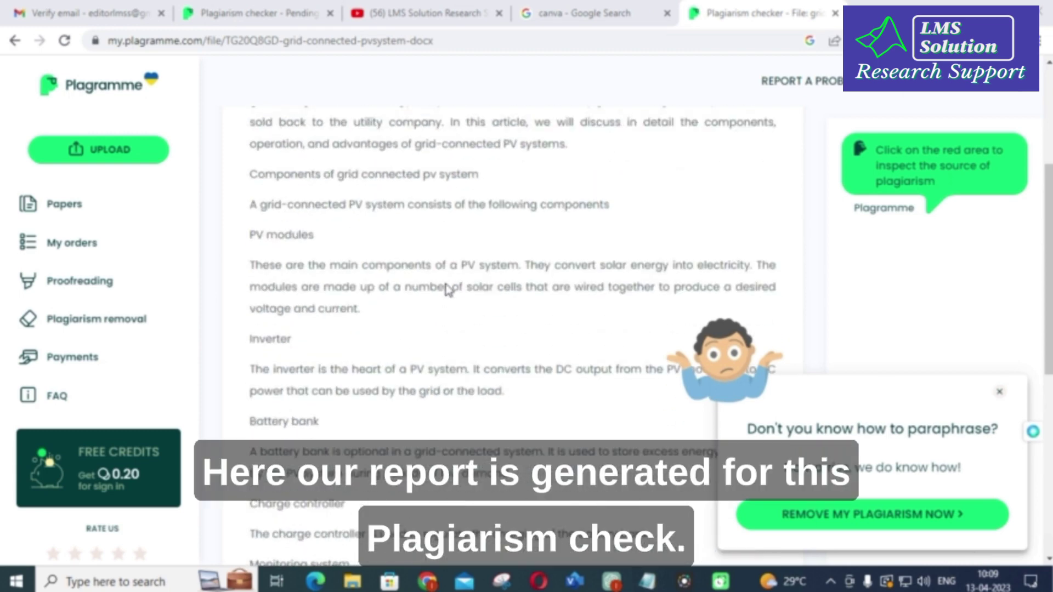
pyautogui.scroll(-5, 436, 286)
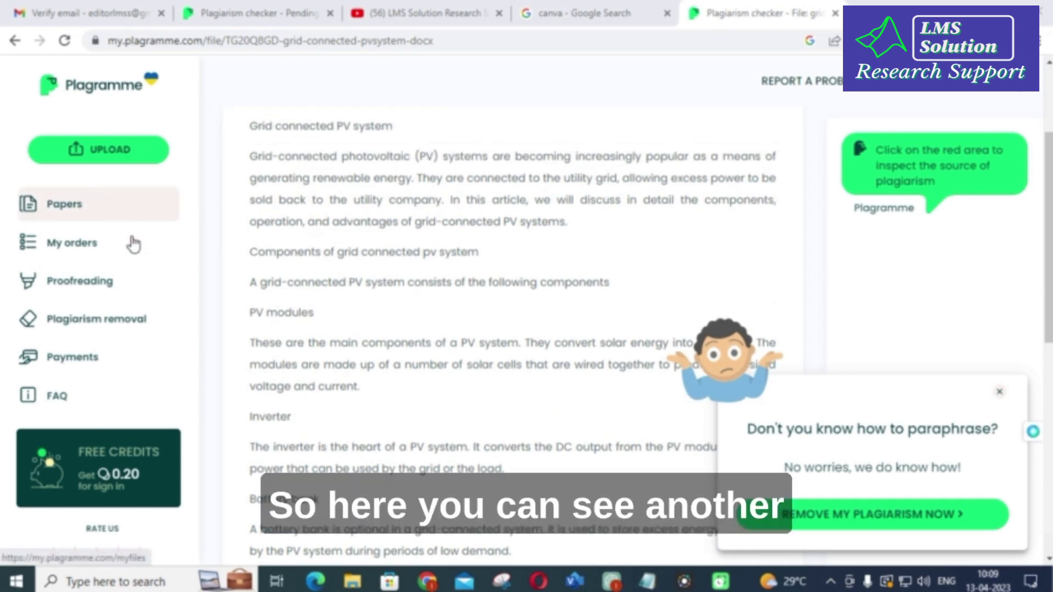
pyautogui.click(115, 321)
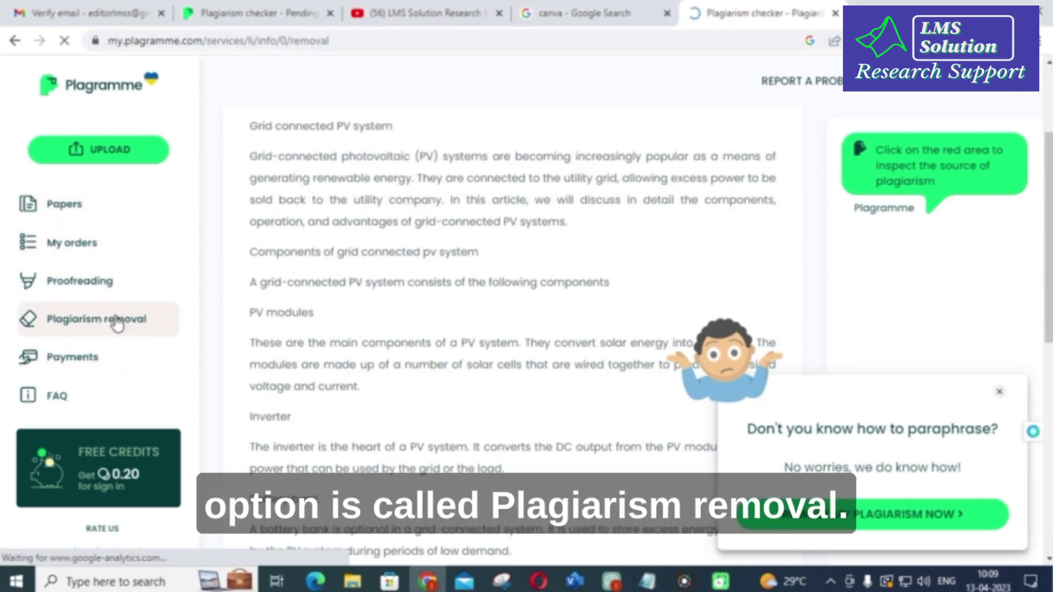
pyautogui.scroll(-4, 266, 236)
# Under Payments, proceed with adding 3.00 credits and view the USD 3 payment options
pyautogui.scroll(1, 262, 247)
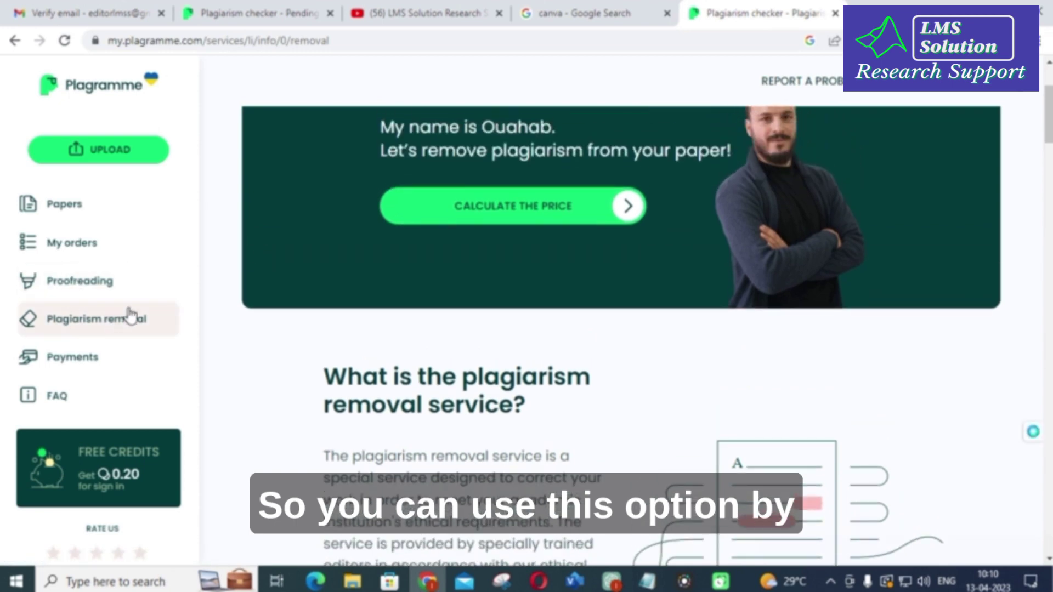
pyautogui.click(66, 363)
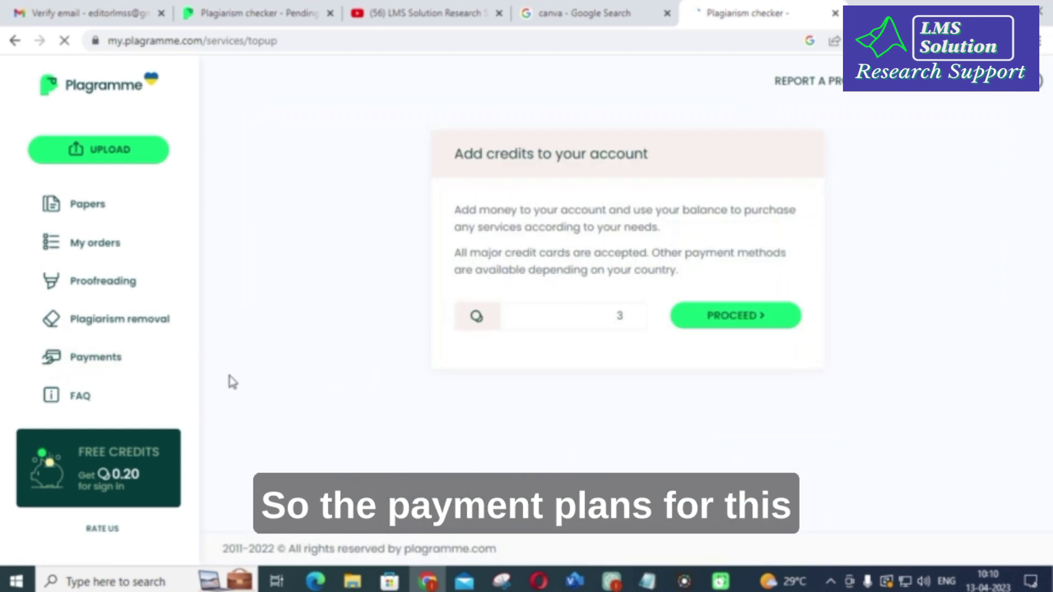
pyautogui.click(717, 322)
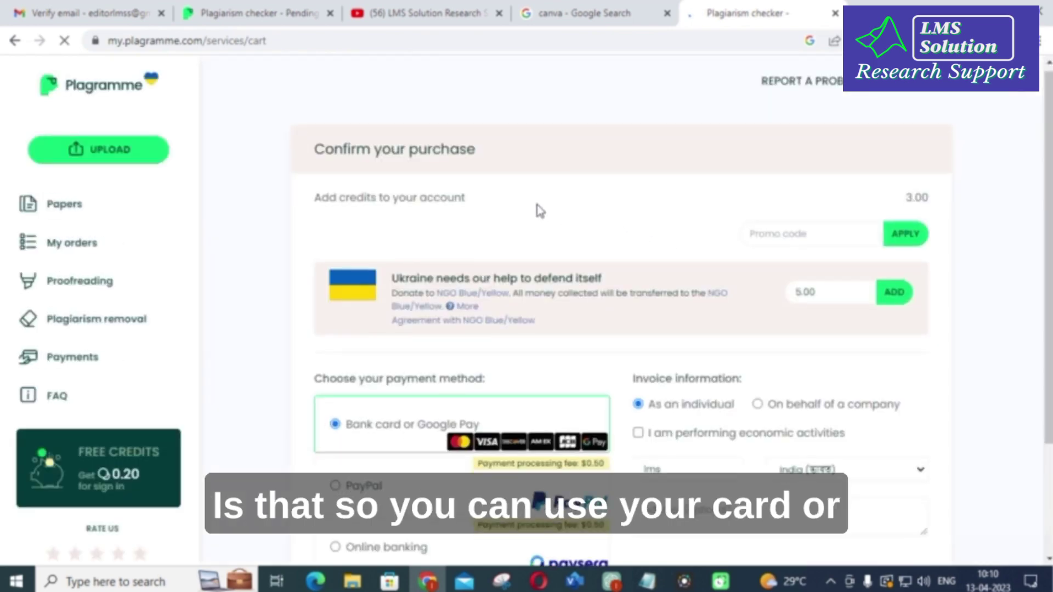
pyautogui.scroll(-3, 536, 212)
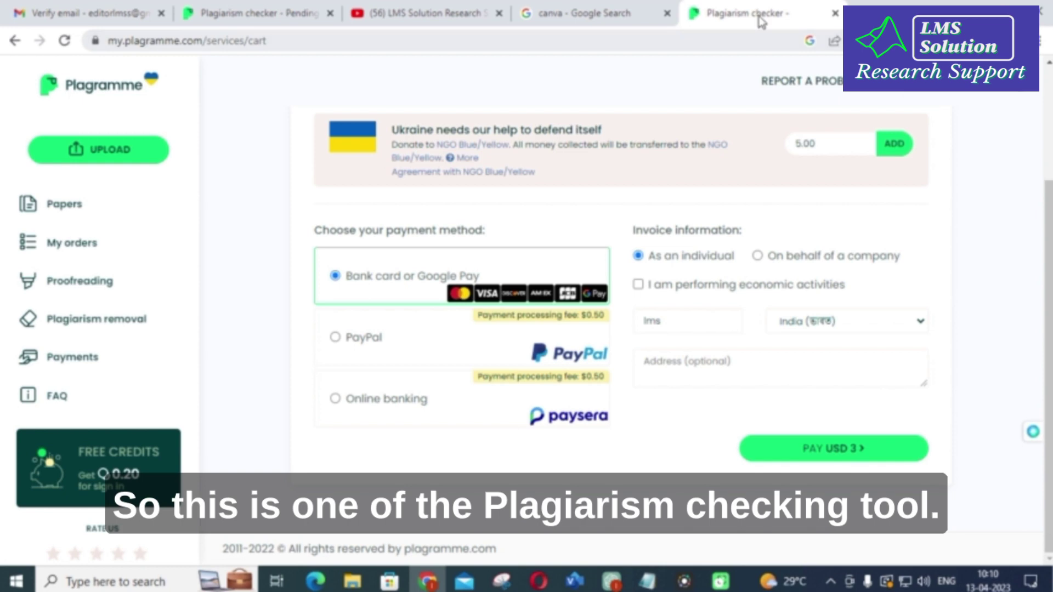
# Google 'unicheck' in a new tab and open the official unicheck.com result
pyautogui.hotkey('ctrl', 't')
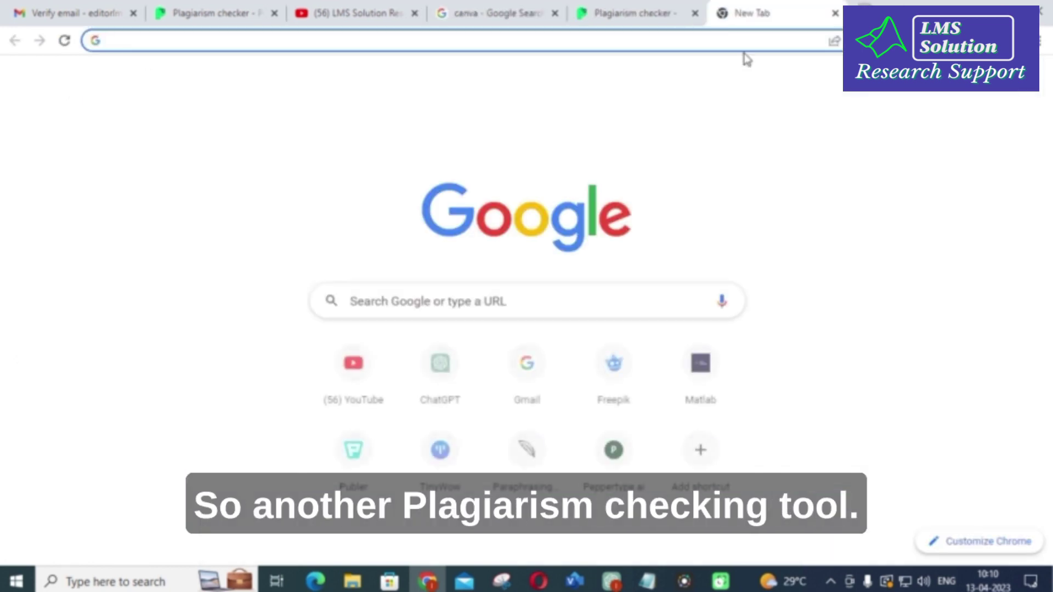
pyautogui.click(465, 298)
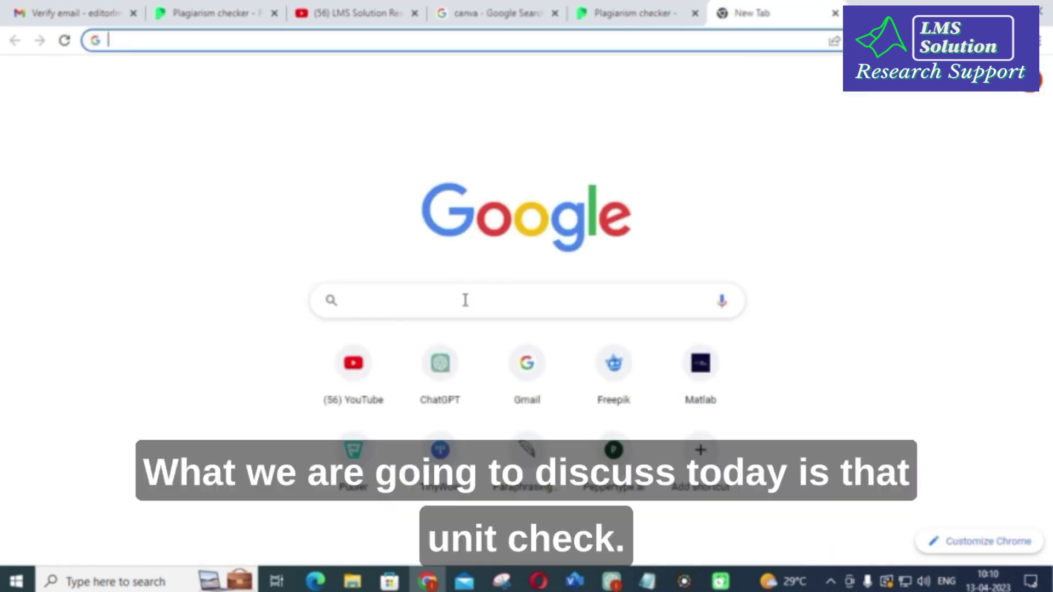
pyautogui.click(465, 300)
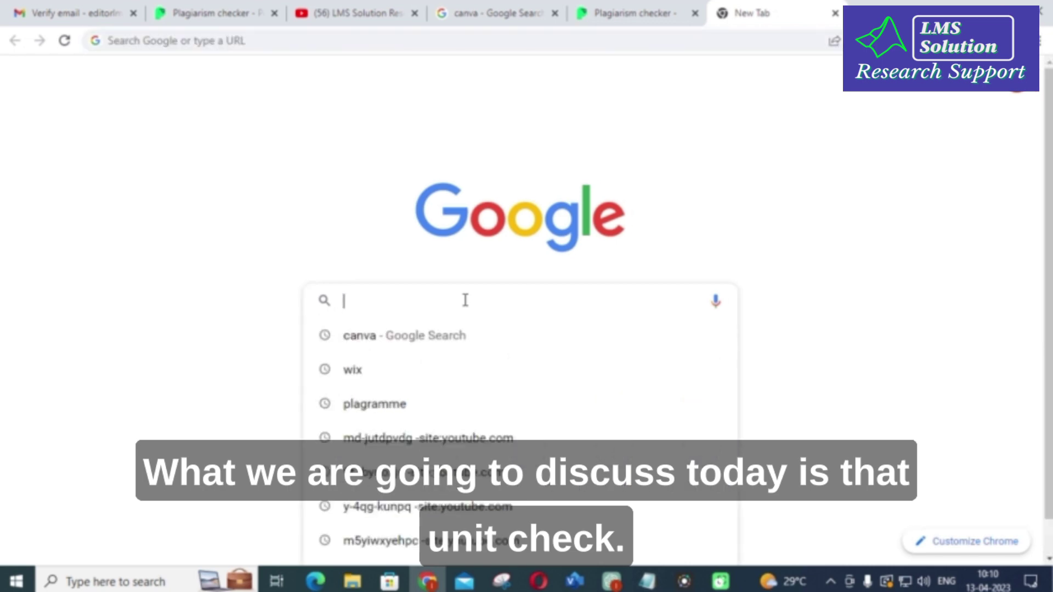
pyautogui.click(825, 494)
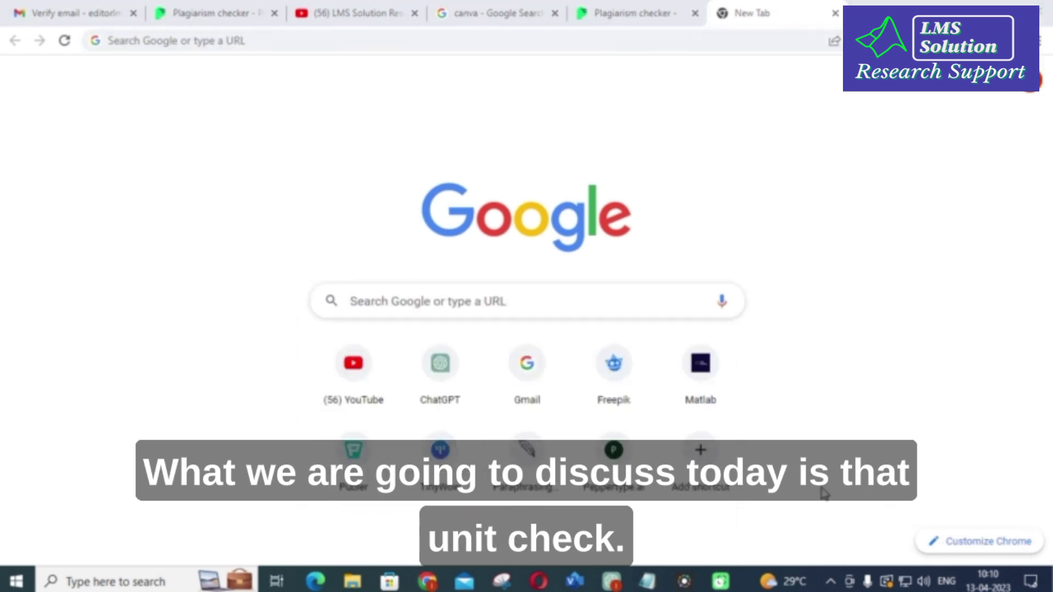
pyautogui.click(485, 306)
pyautogui.write('unicheck')
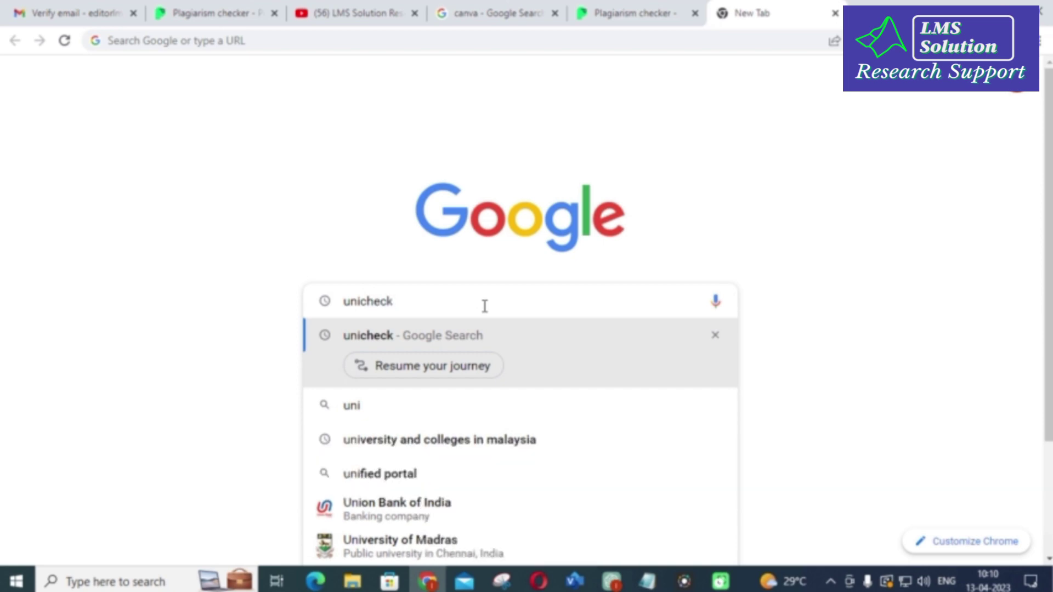
pyautogui.press('Return')
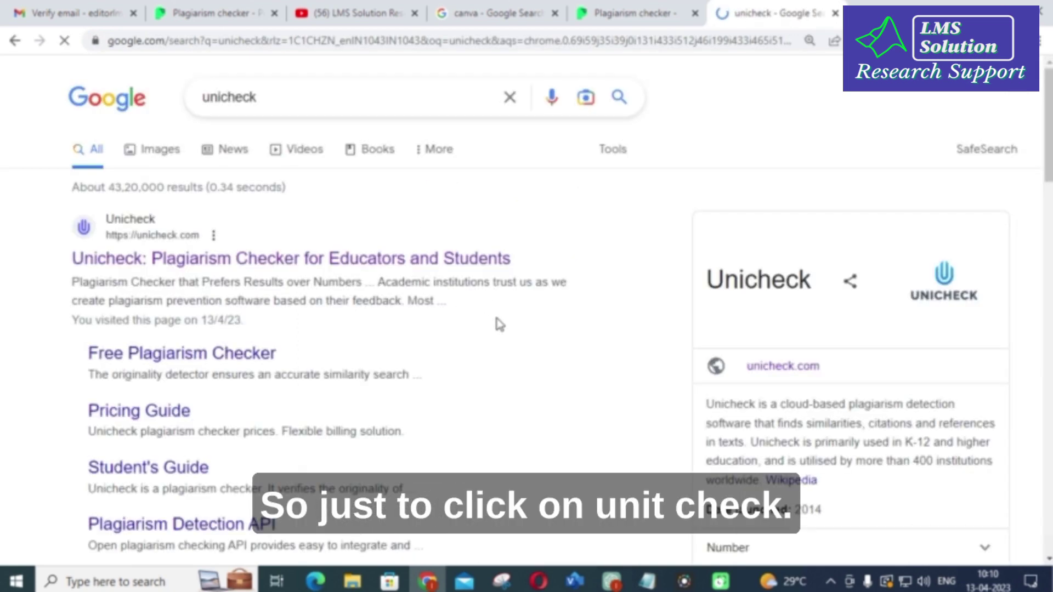
pyautogui.click(260, 265)
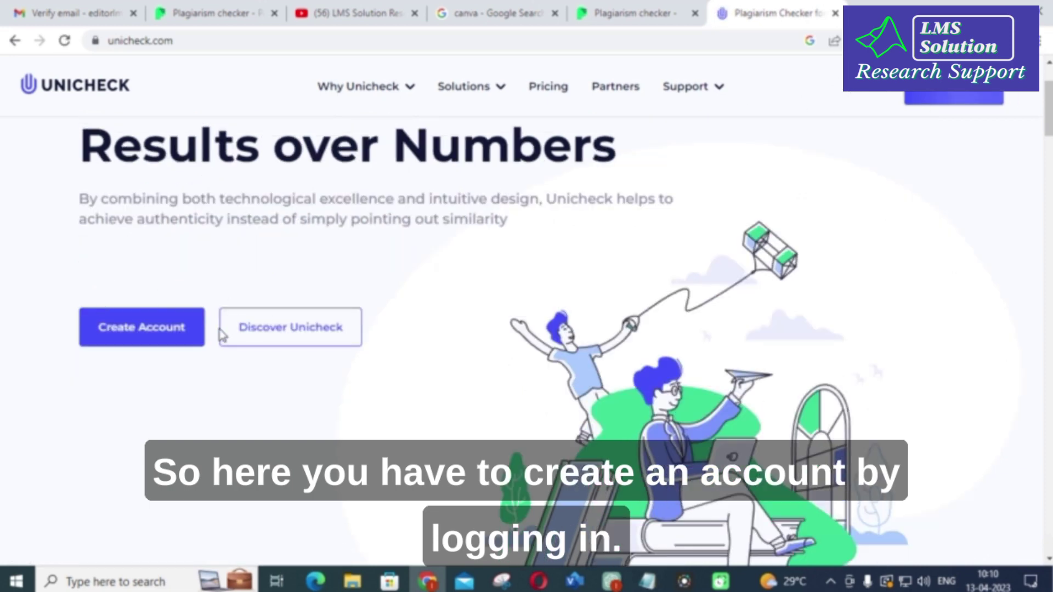
# Reach My Library through the account menu and show the Add + dropdown options
pyautogui.scroll(2, 763, 199)
pyautogui.click(955, 99)
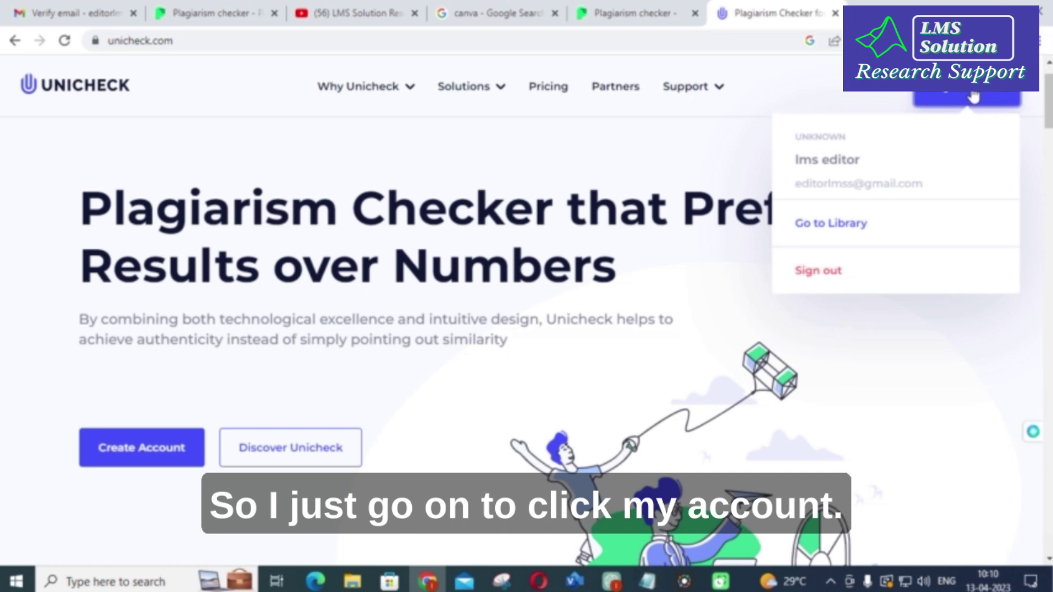
pyautogui.click(824, 235)
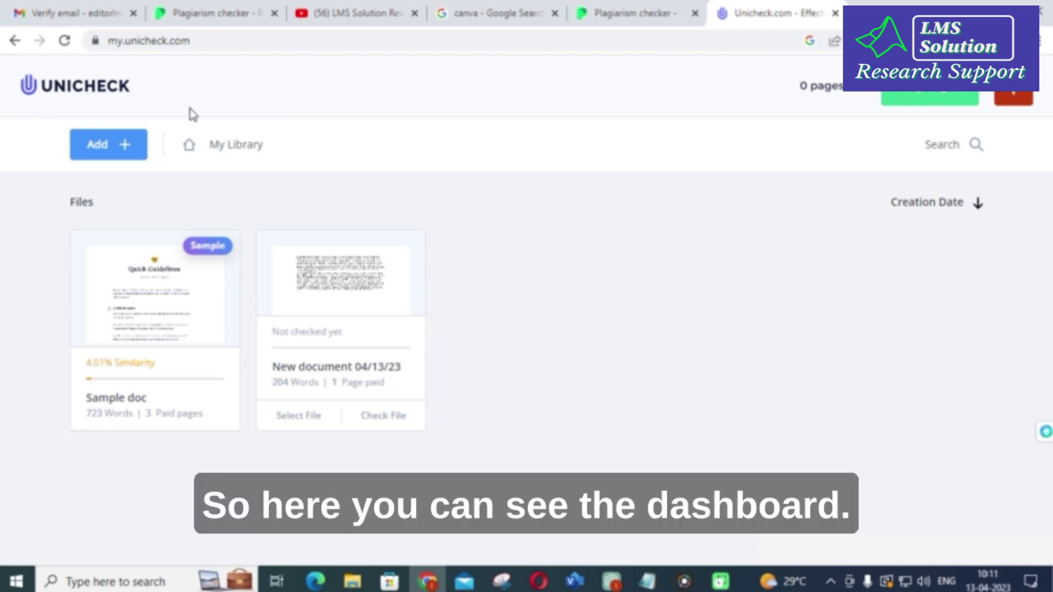
pyautogui.click(131, 148)
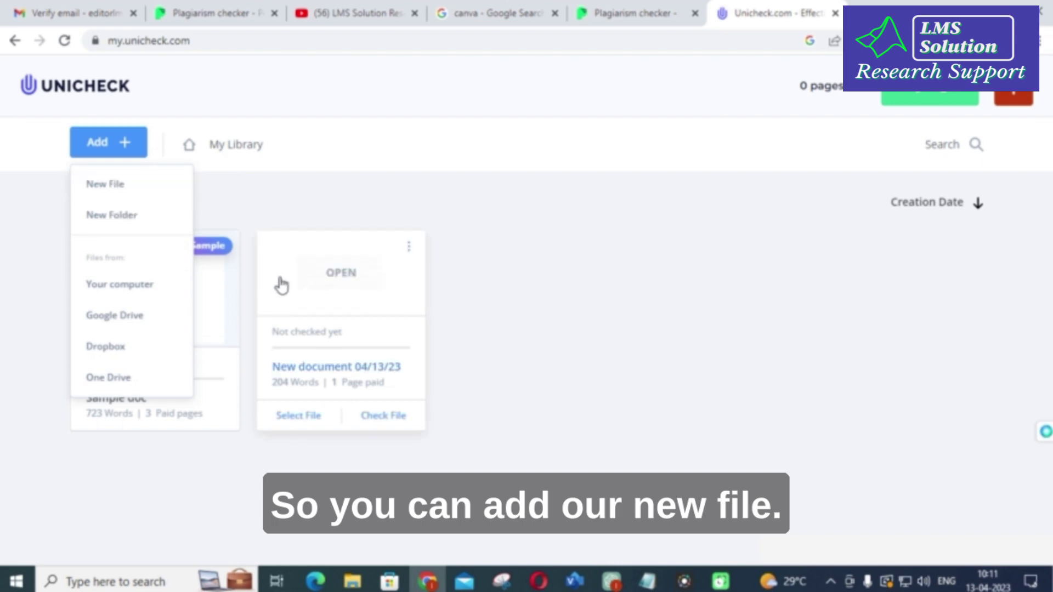
# Open 'New document 04/13/23', look over its text, and start its plagiarism check
pyautogui.click(332, 277)
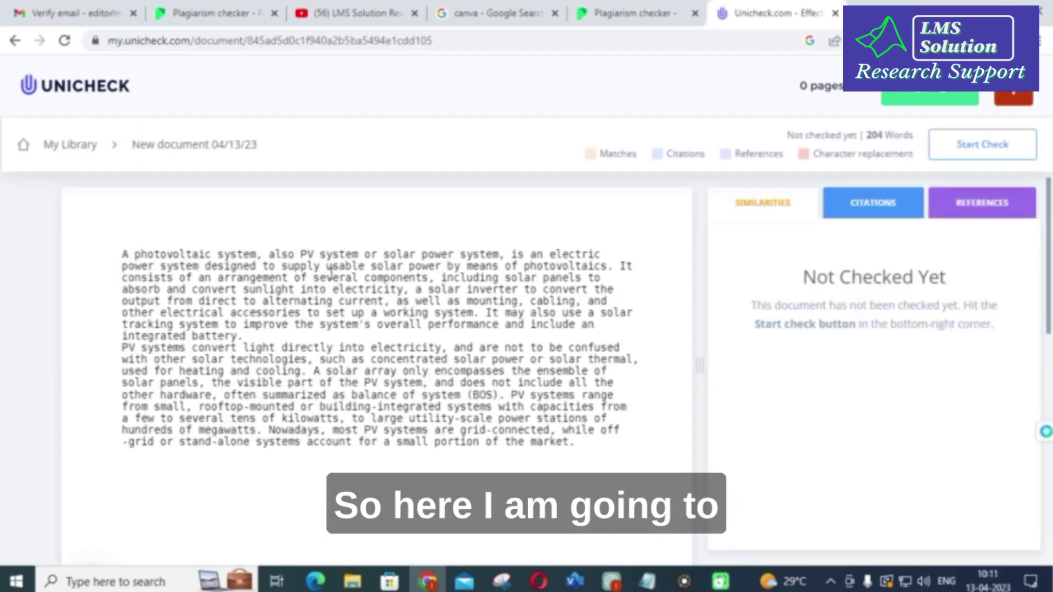
pyautogui.scroll(-10, 221, 292)
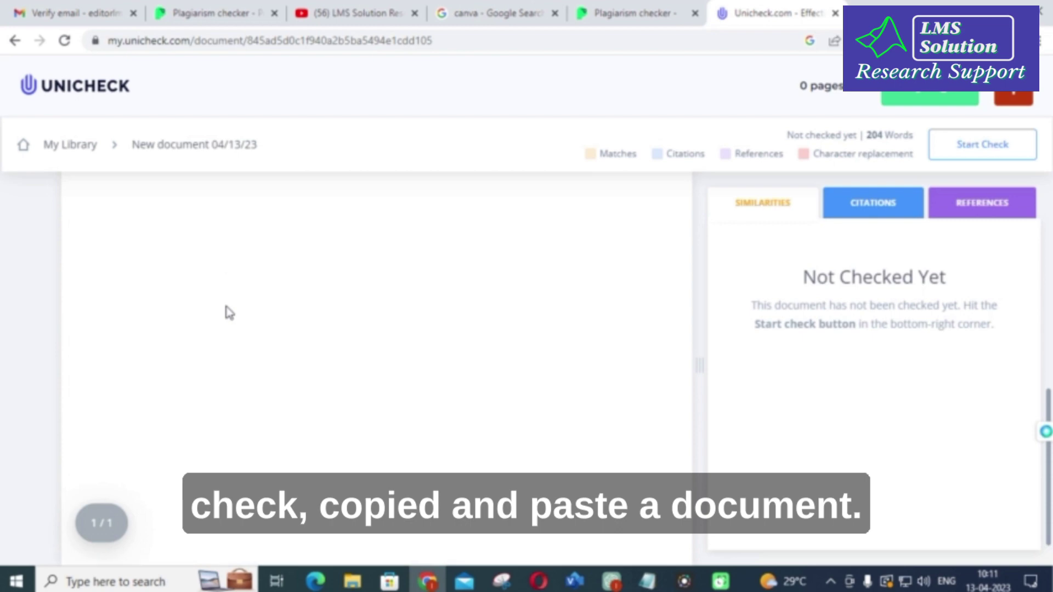
pyautogui.scroll(10, 228, 311)
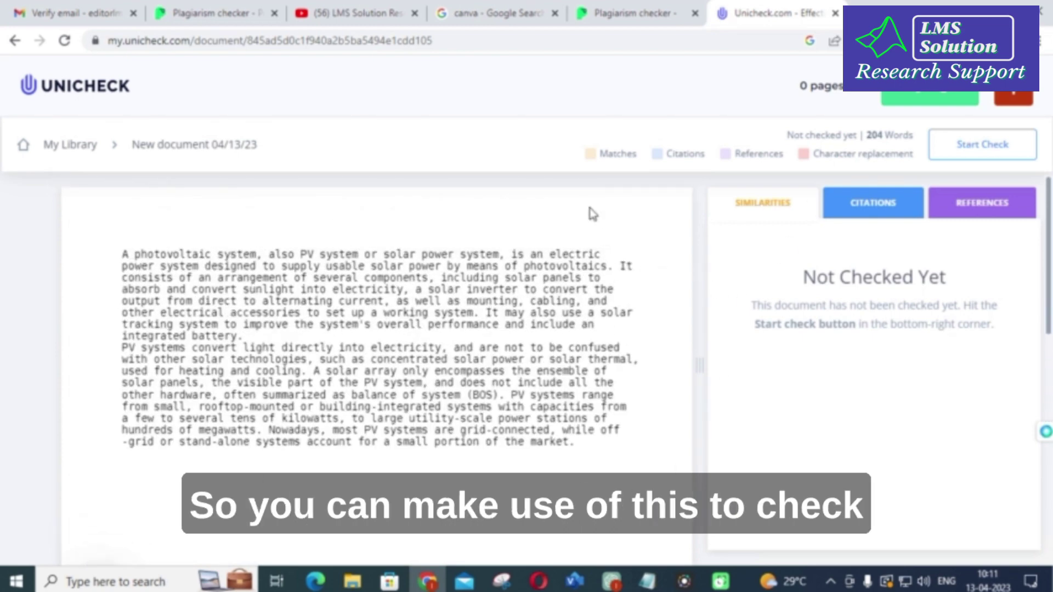
pyautogui.click(978, 146)
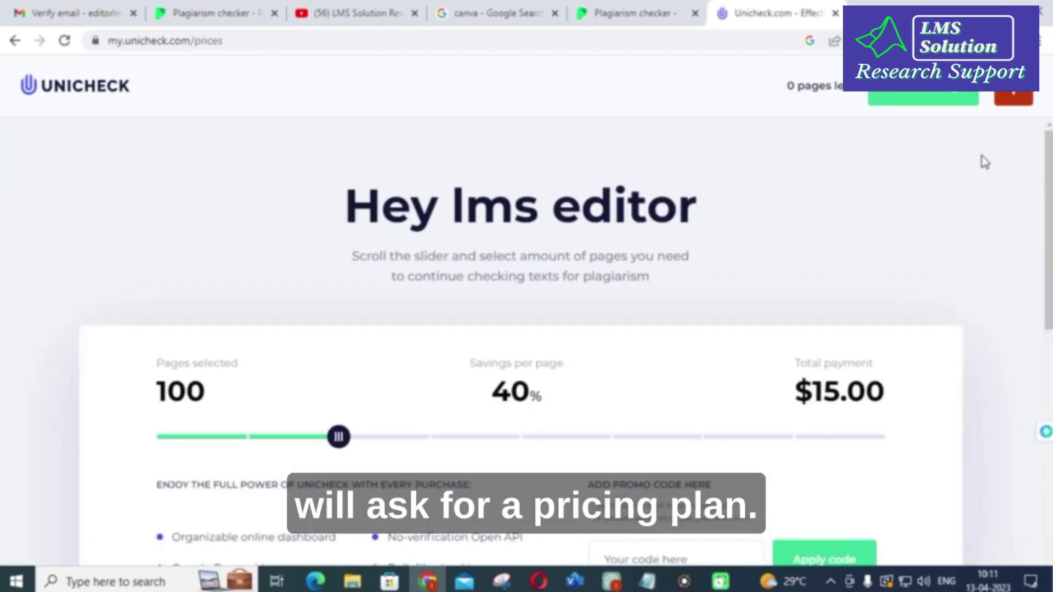
# Look over the 100 pages for $15.00 plan, then go back to 'New document 04/13/23'
pyautogui.scroll(-1, 241, 307)
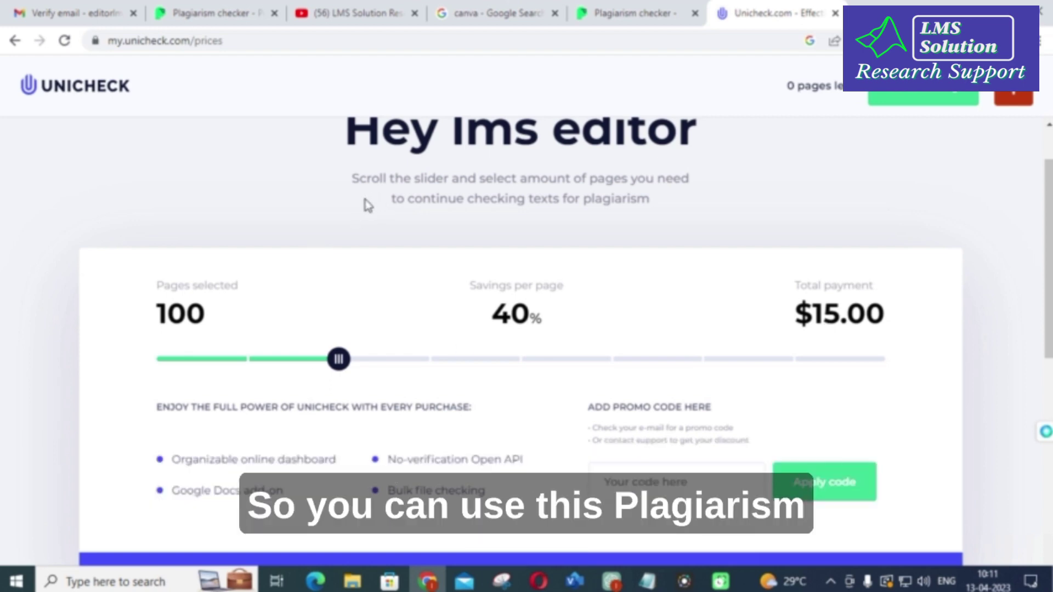
pyautogui.click(12, 44)
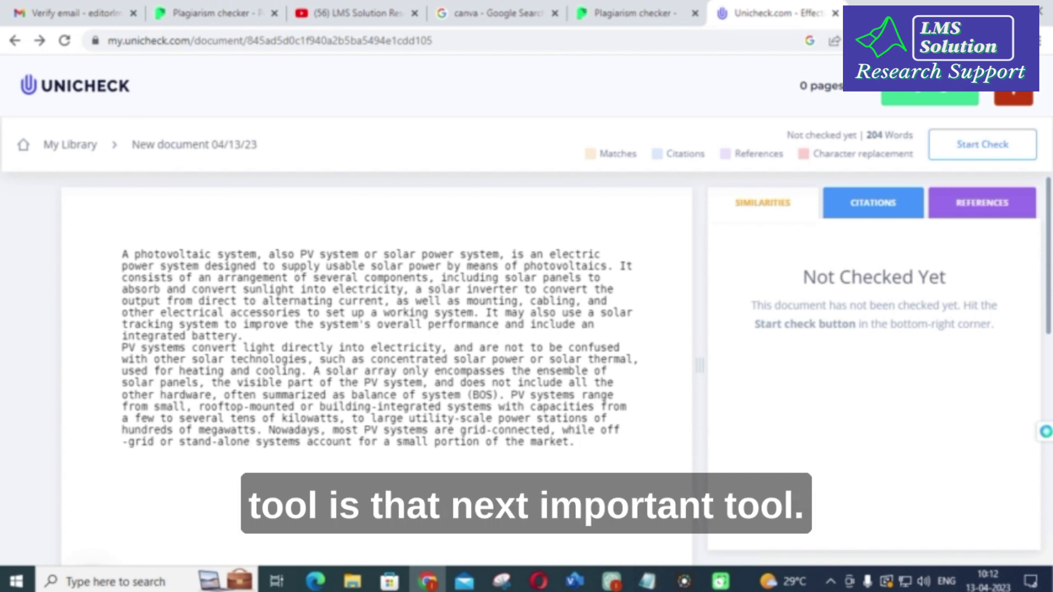
# Google 'plagtracker' in a new tab and follow 'Check your paper for free NOW'
pyautogui.click(866, 13)
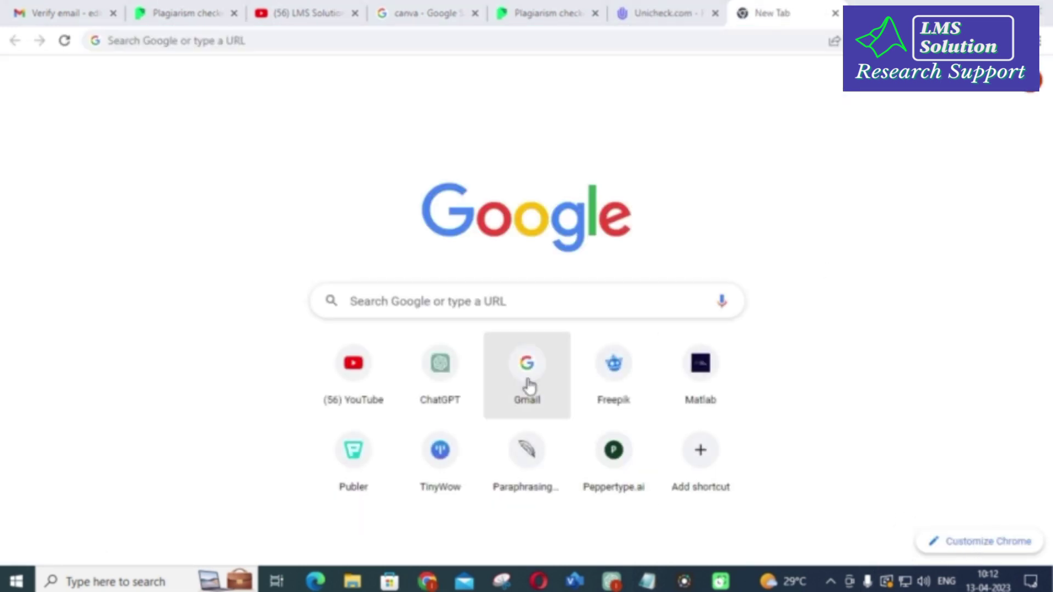
pyautogui.click(507, 301)
pyautogui.write('p')
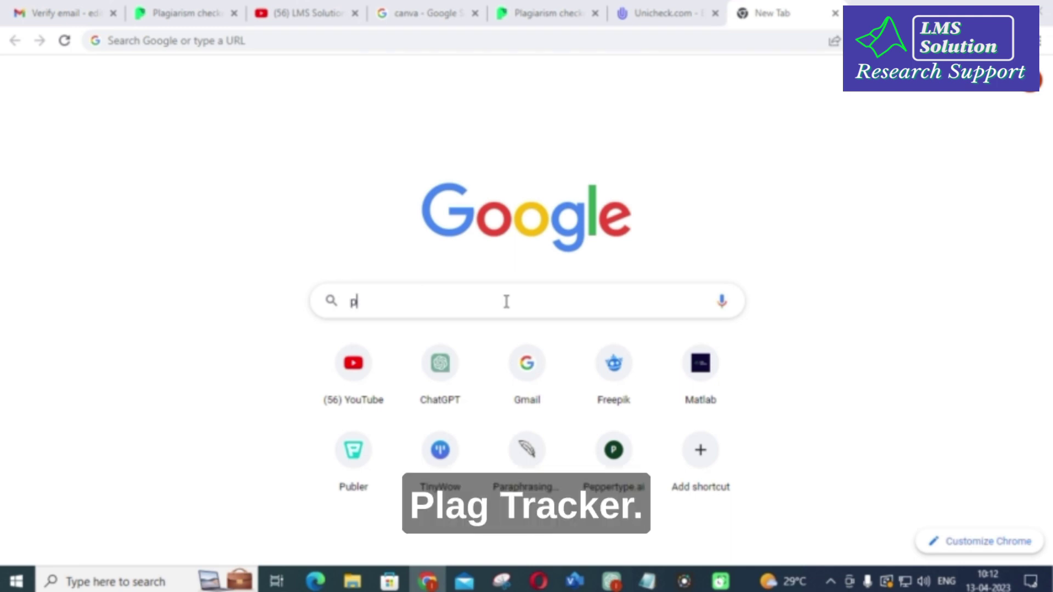
pyautogui.write('lagtracker')
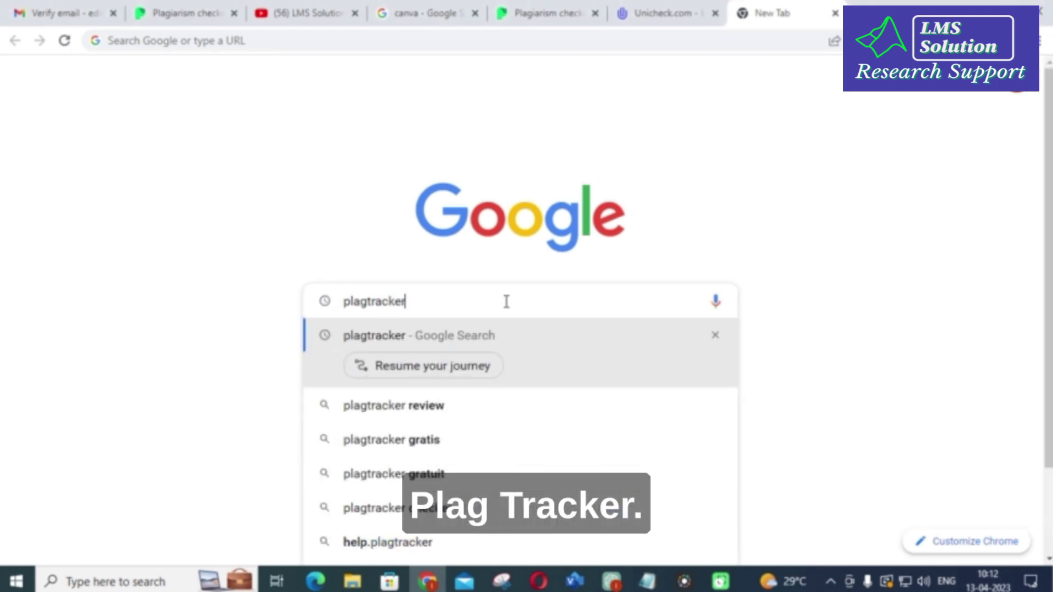
pyautogui.press('Return')
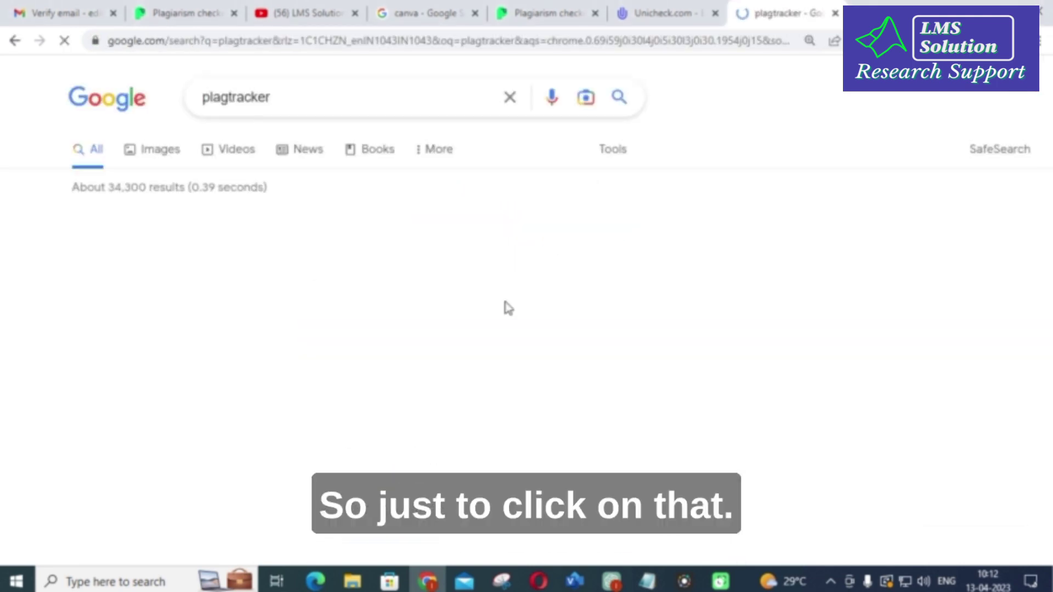
pyautogui.scroll(-1, 263, 280)
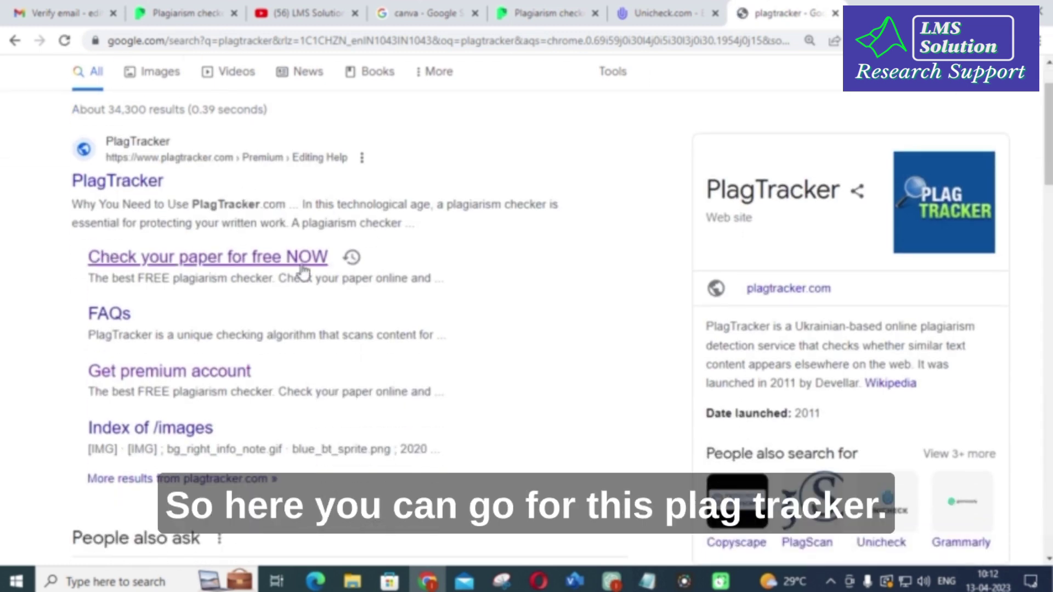
pyautogui.scroll(-1, 126, 187)
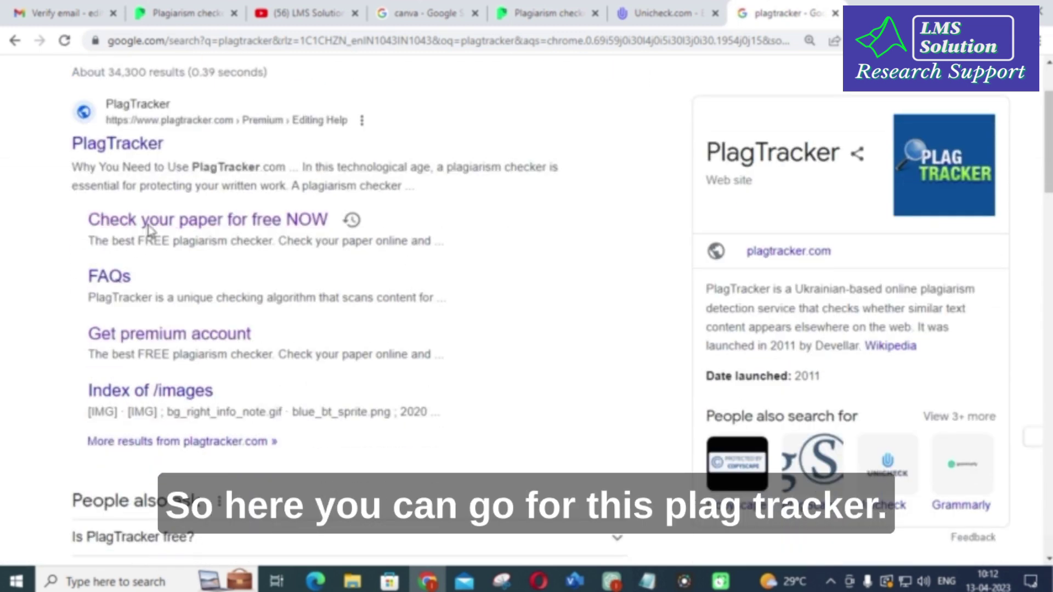
pyautogui.click(231, 219)
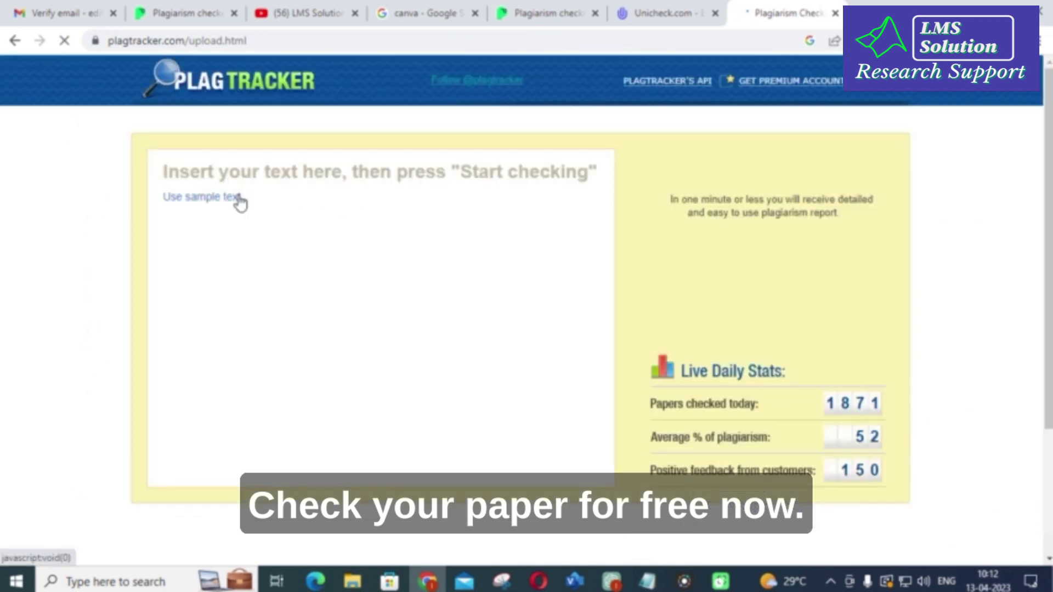
# Load the built-in Simpsons sample text into the check box, then open GET PREMIUM ACCOUNT
pyautogui.click(307, 202)
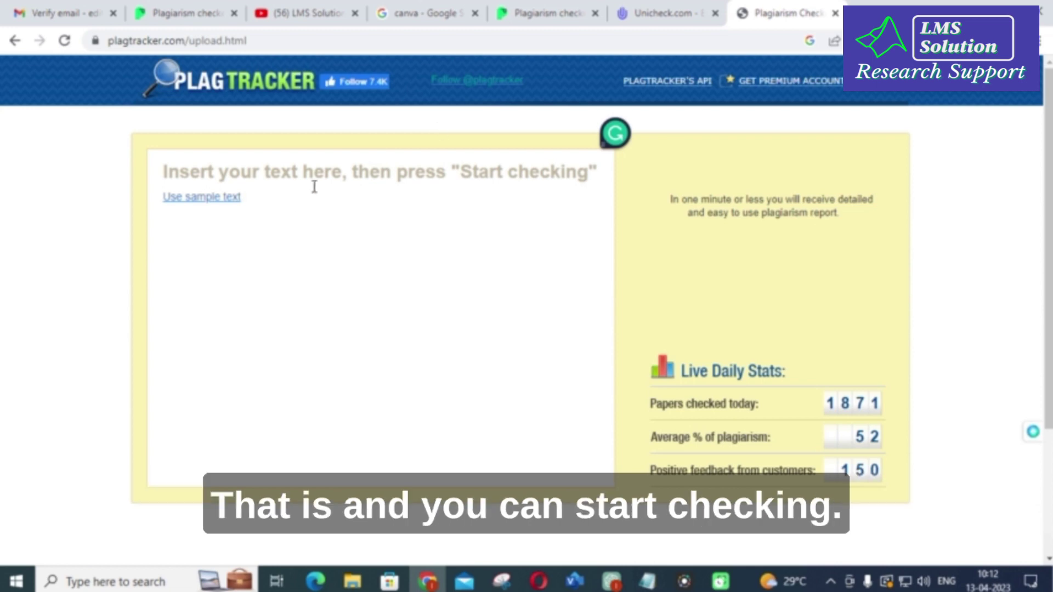
pyautogui.click(209, 199)
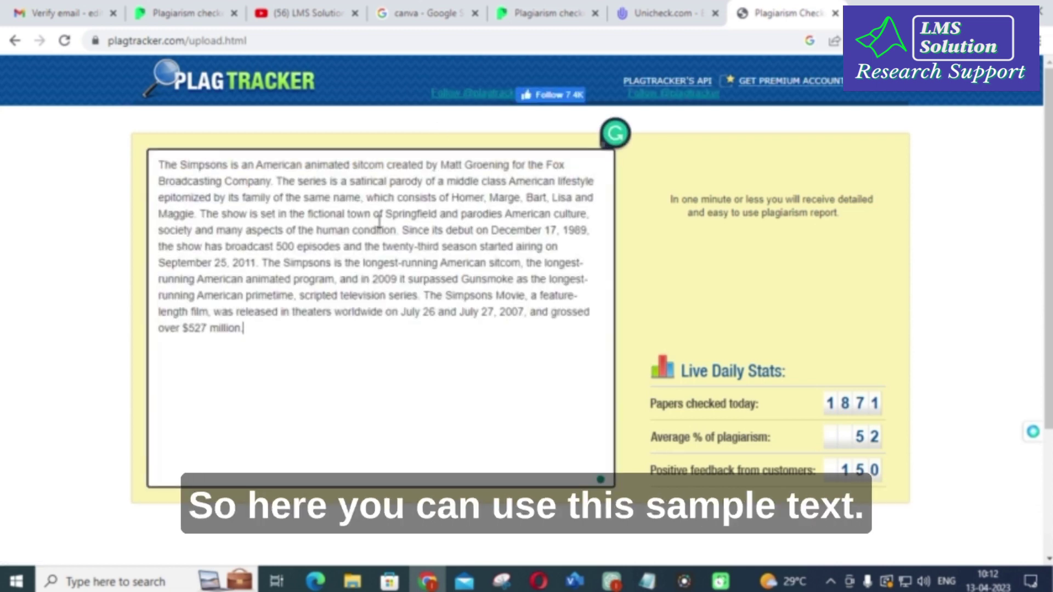
pyautogui.scroll(-3, 378, 218)
pyautogui.scroll(3, 344, 270)
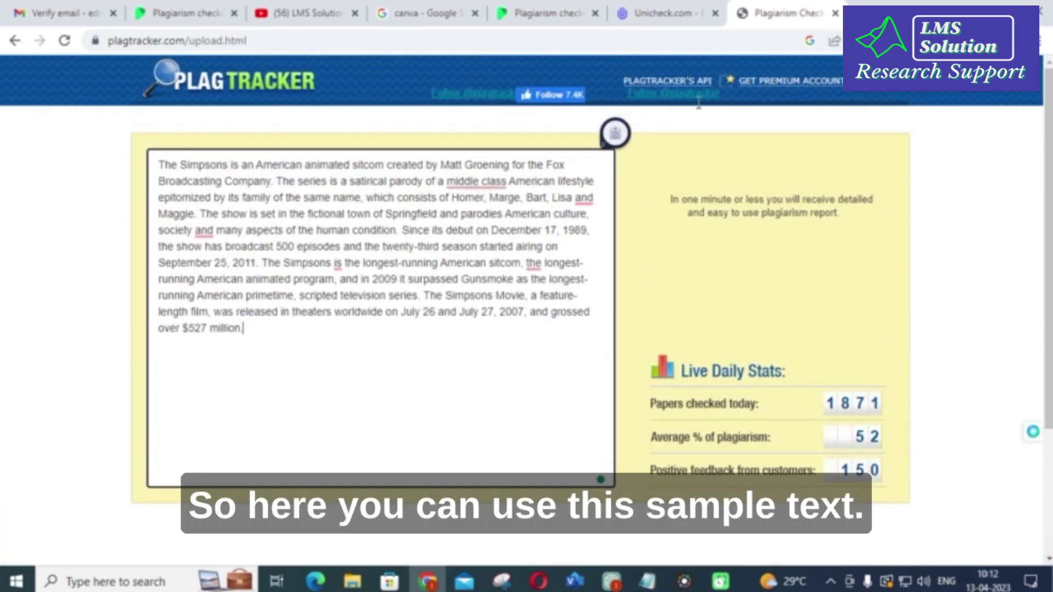
pyautogui.click(779, 80)
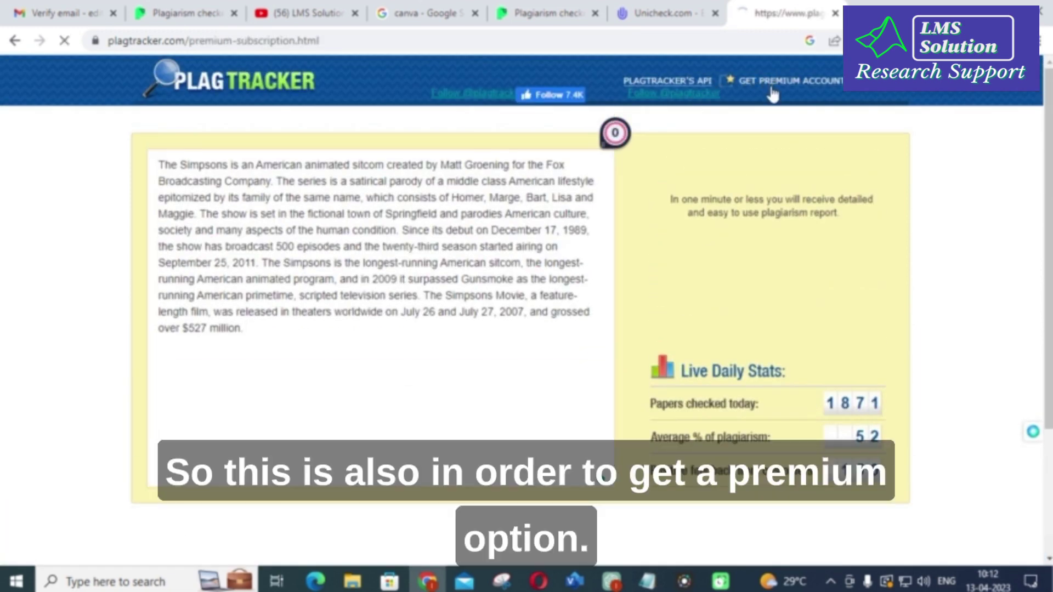
pyautogui.scroll(-1, 617, 189)
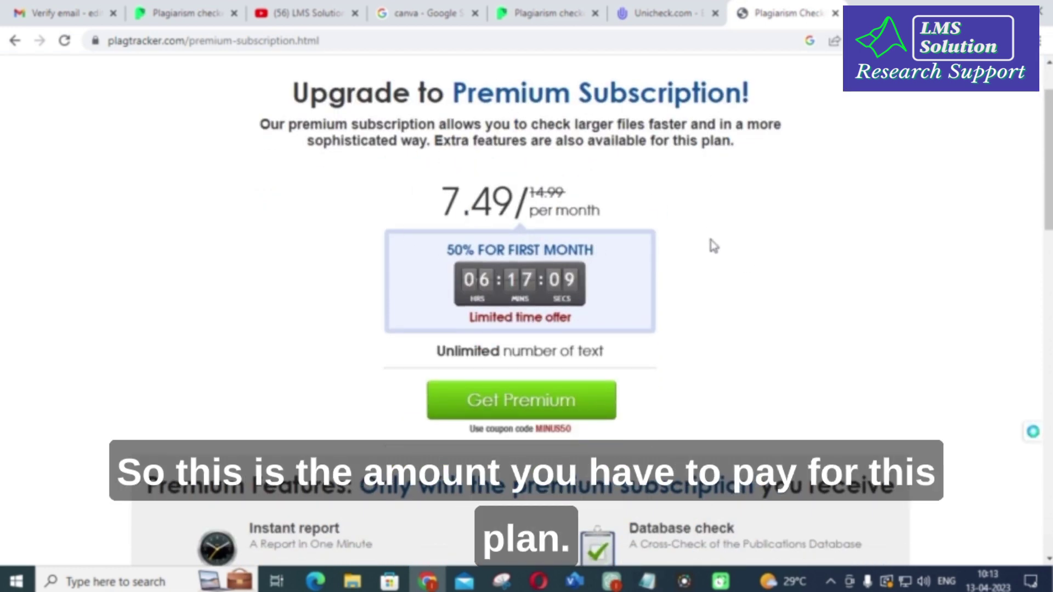
pyautogui.scroll(-5, 461, 360)
pyautogui.scroll(-2, 480, 309)
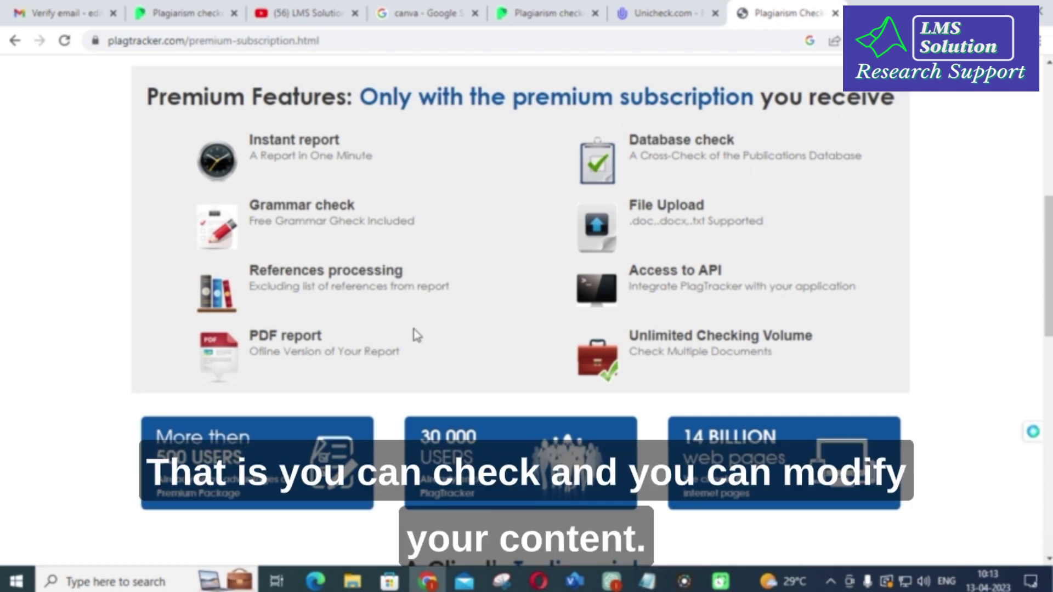
pyautogui.scroll(8, 414, 330)
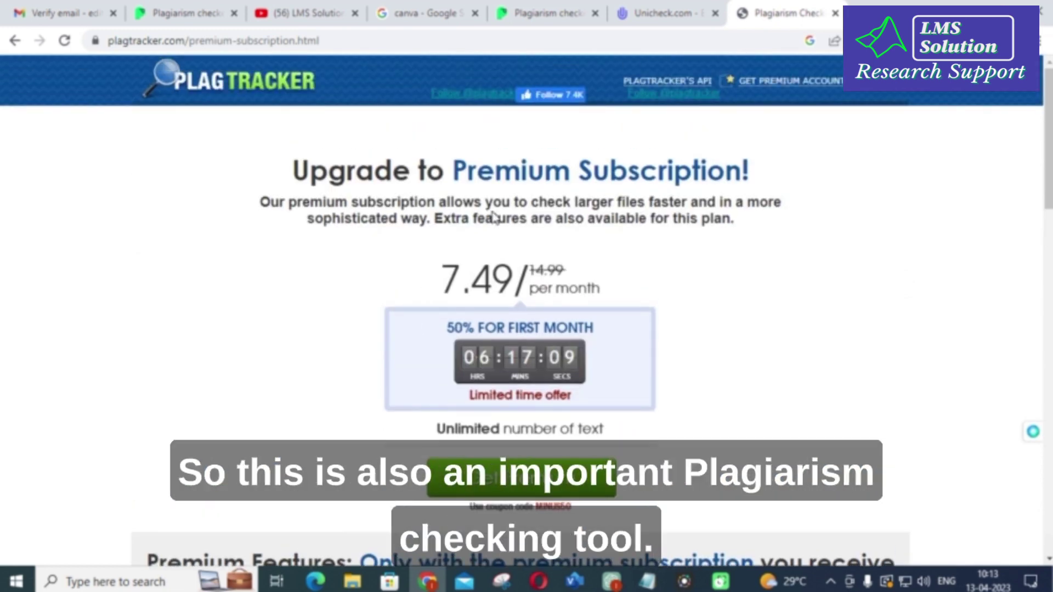